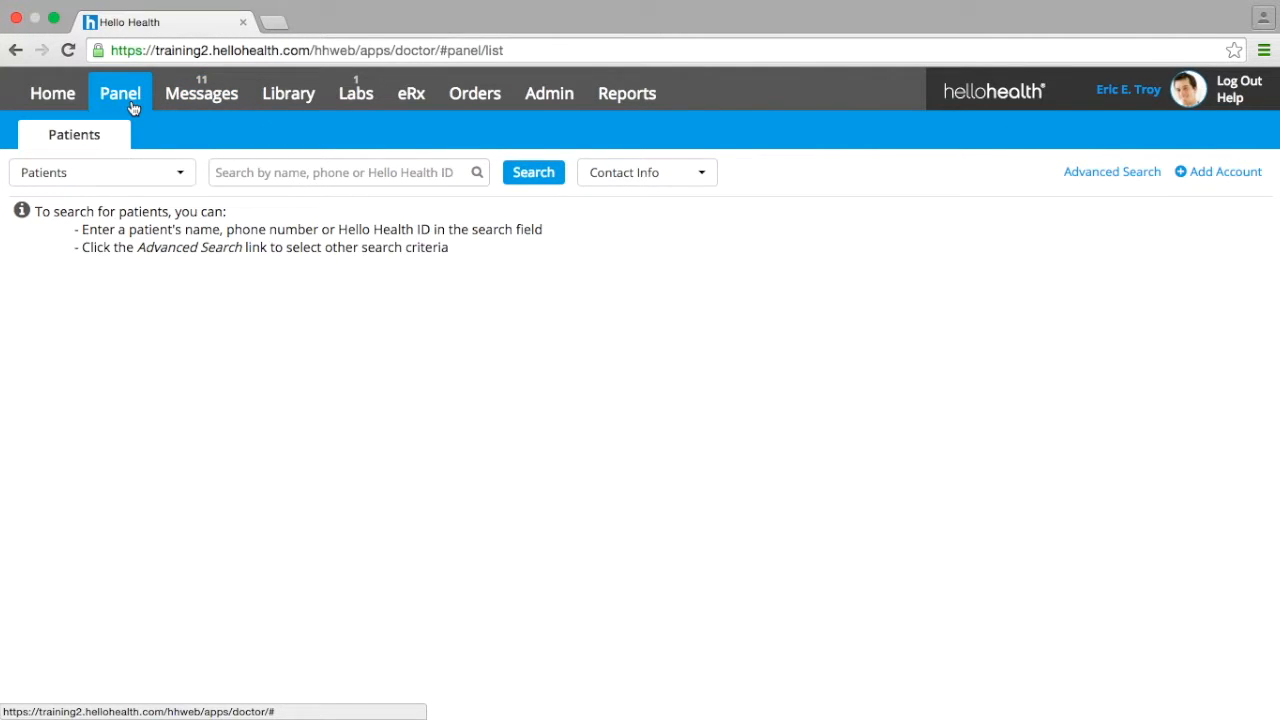
- Start an advanced patient search and add a Visits criterion set to Does not have Completed visits
{"action": "left_click", "coordinate": [1094, 176]}
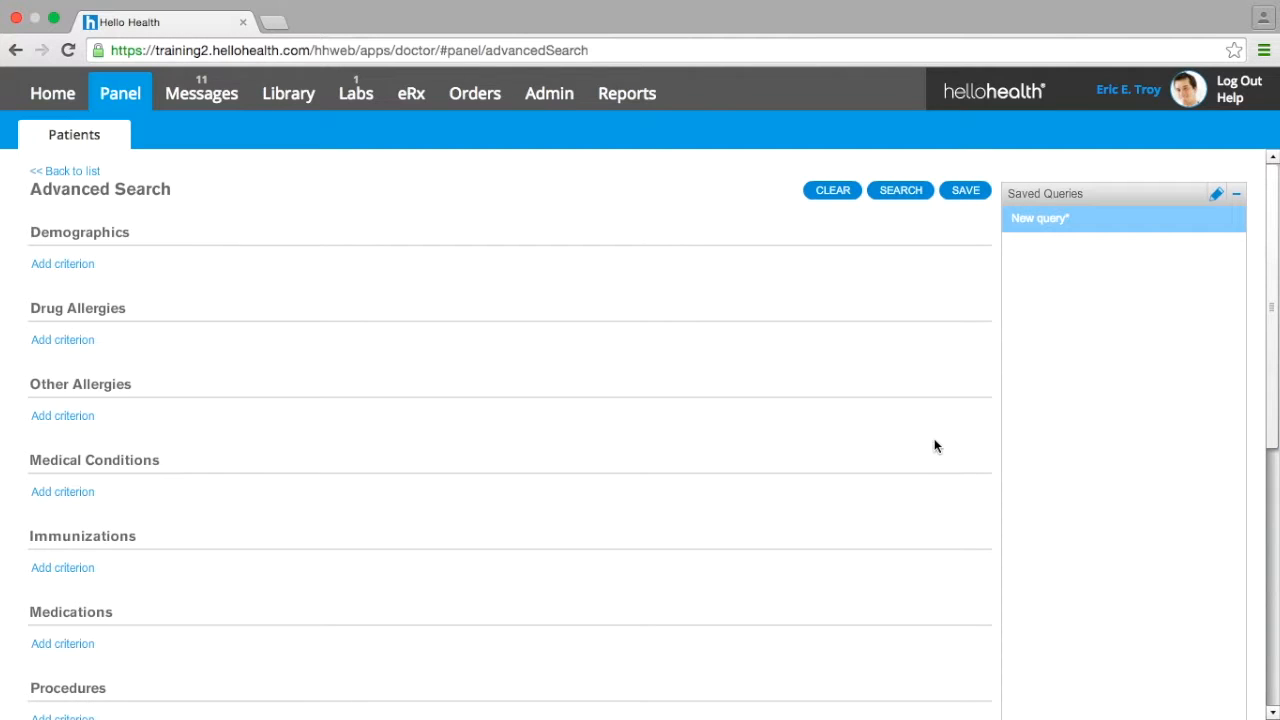
{"action": "left_click_drag", "start_coordinate": [1272, 271], "coordinate": [1278, 520]}
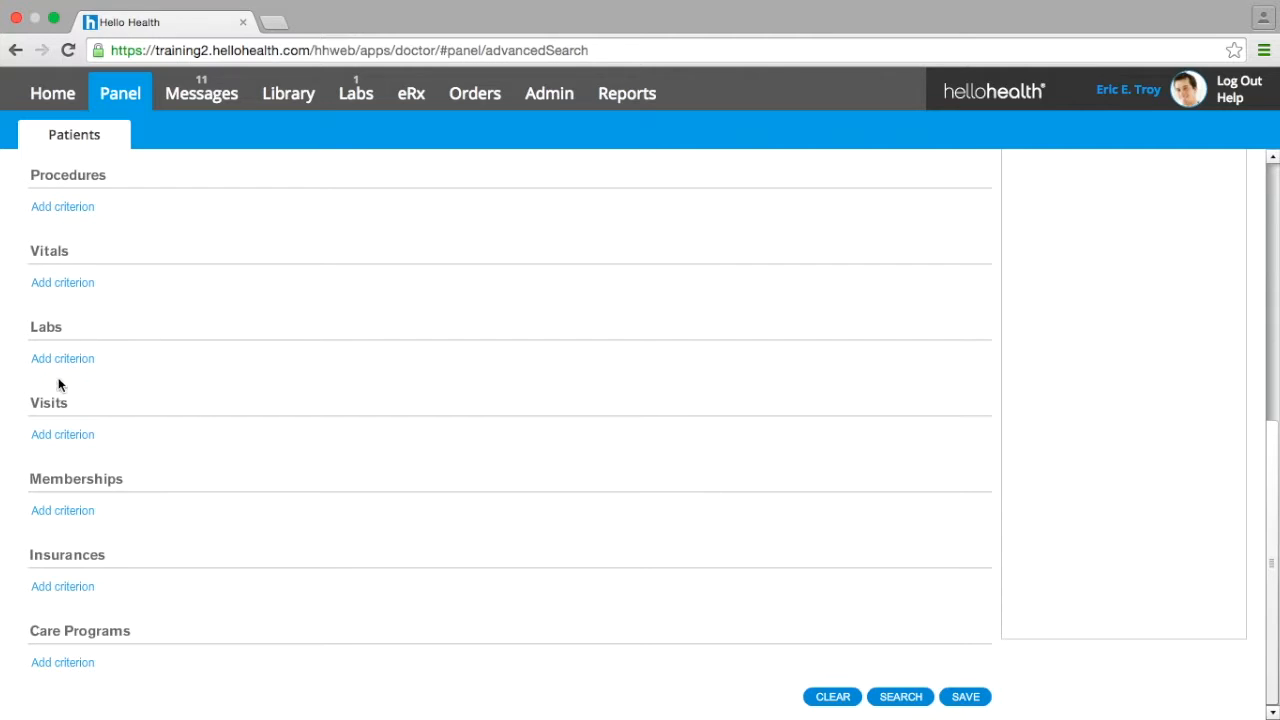
{"action": "left_click", "coordinate": [63, 437]}
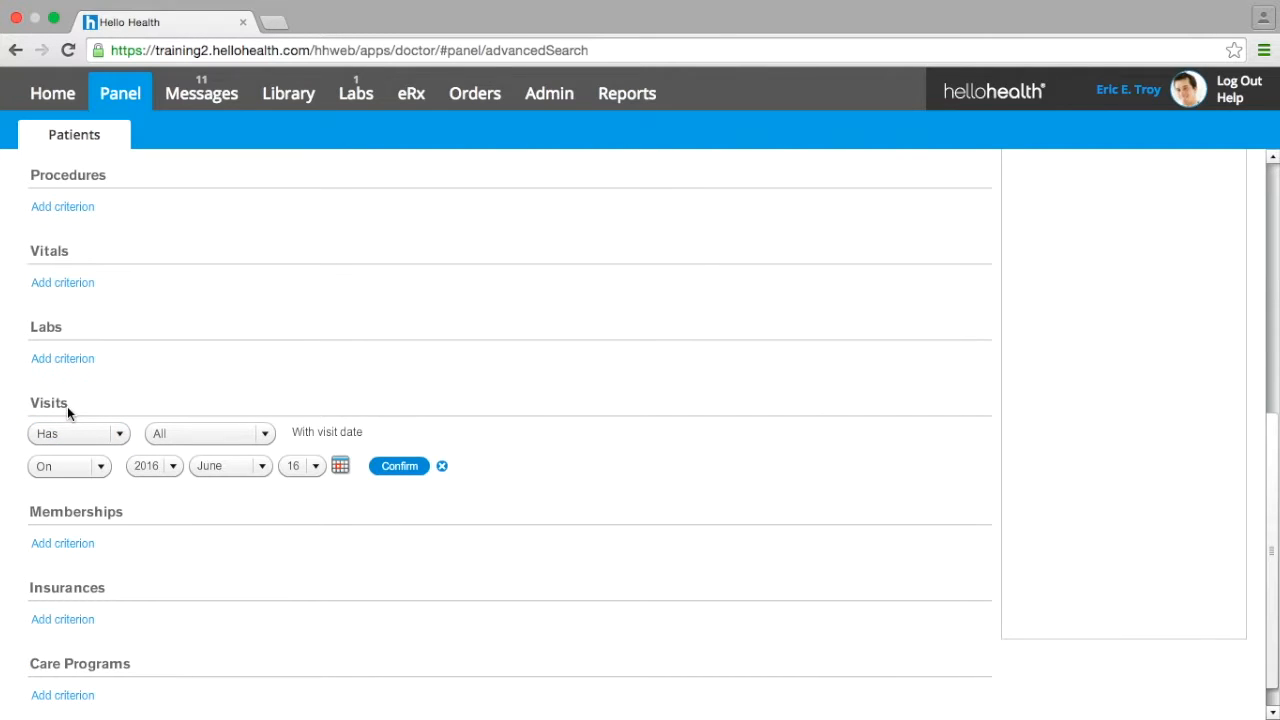
{"action": "left_click", "coordinate": [124, 433]}
{"action": "left_click", "coordinate": [121, 437]}
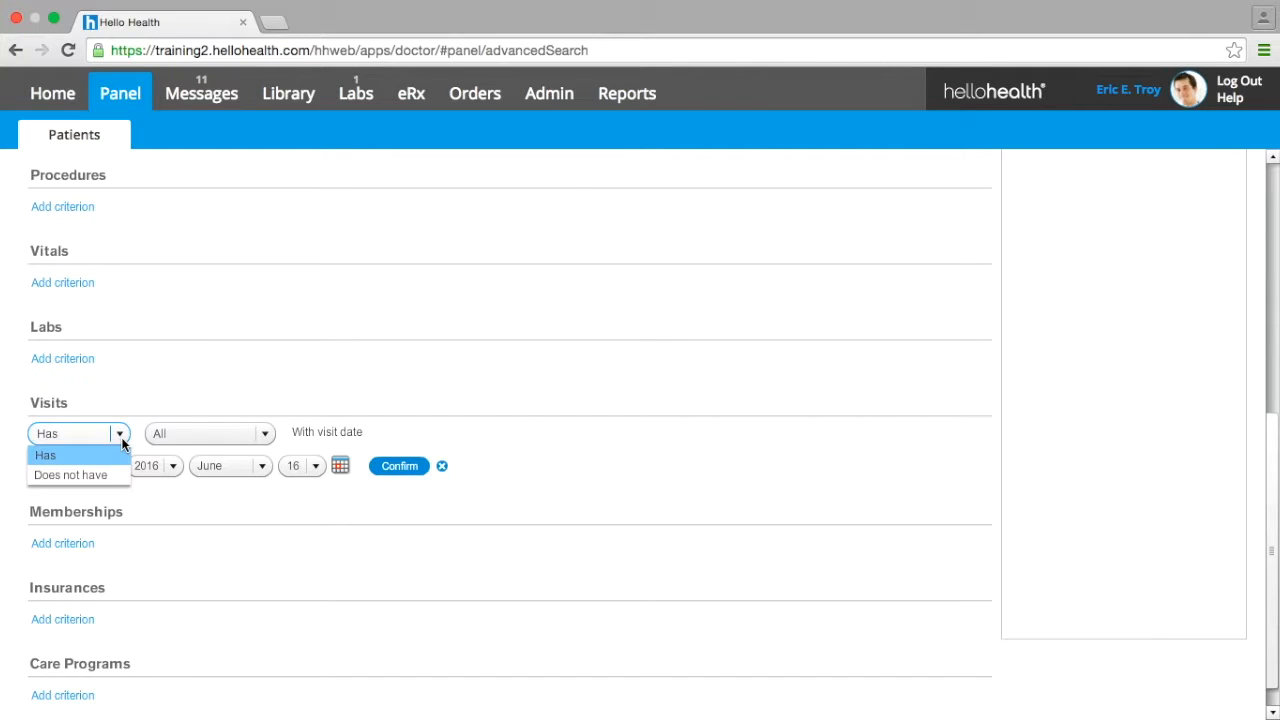
{"action": "left_click", "coordinate": [107, 474]}
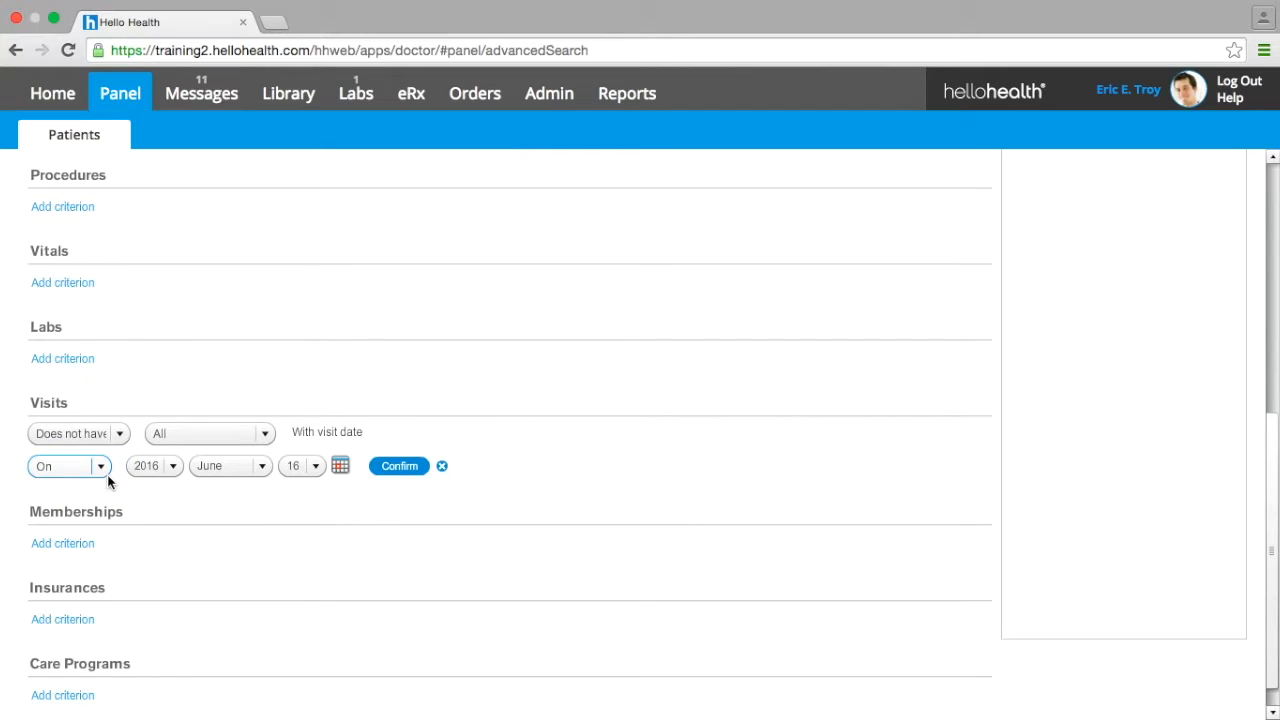
{"action": "left_click", "coordinate": [199, 433]}
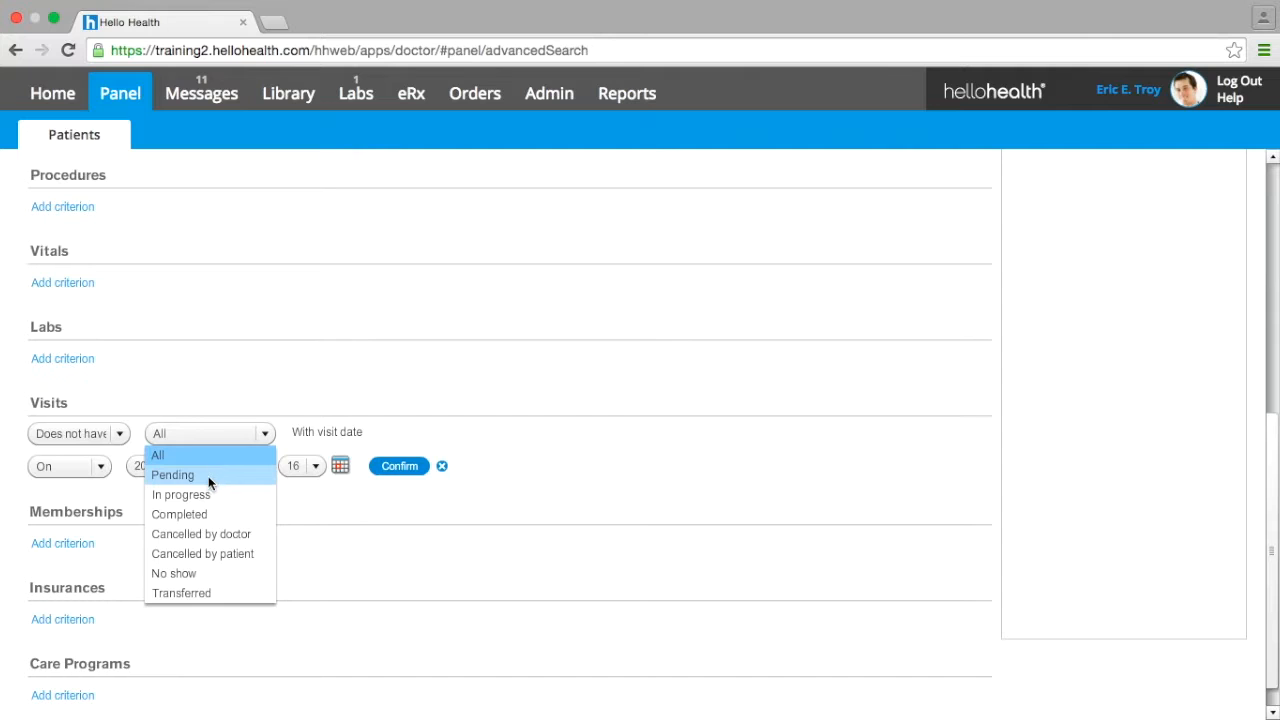
{"action": "left_click", "coordinate": [206, 514]}
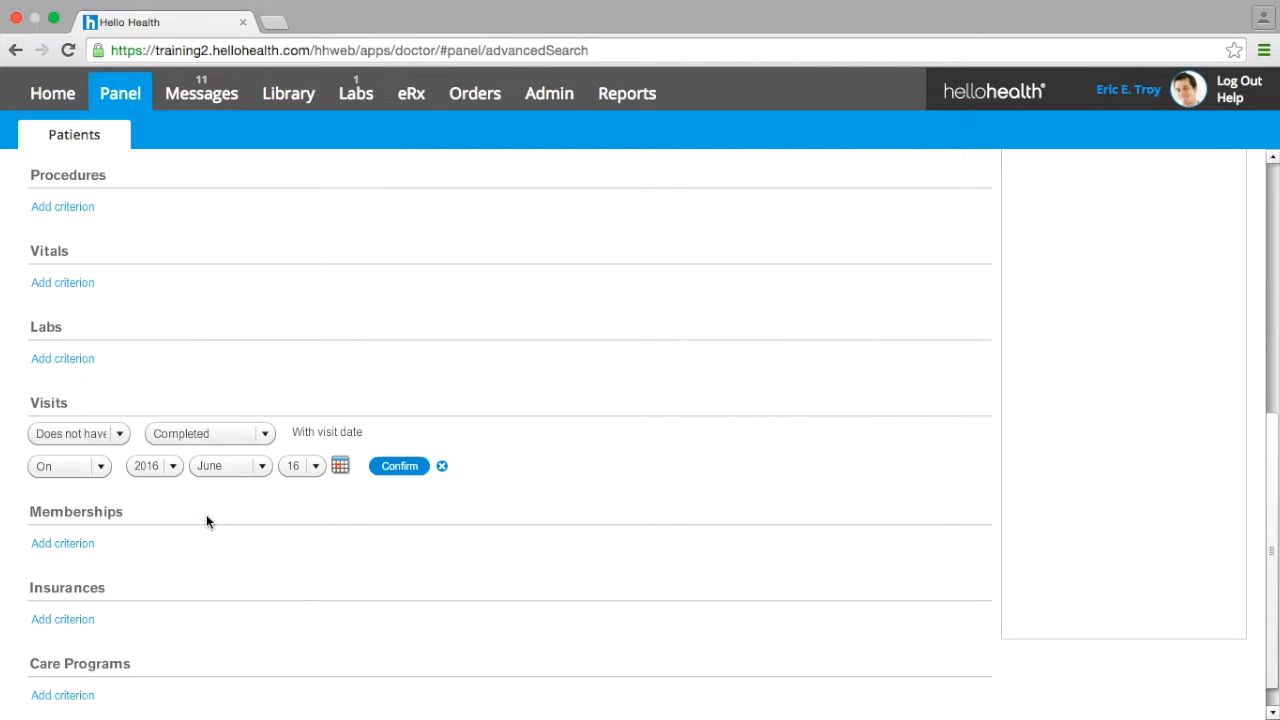
- Set the visit date condition to Since January 1, 2015 and confirm the Visits criterion
{"action": "left_click", "coordinate": [76, 477]}
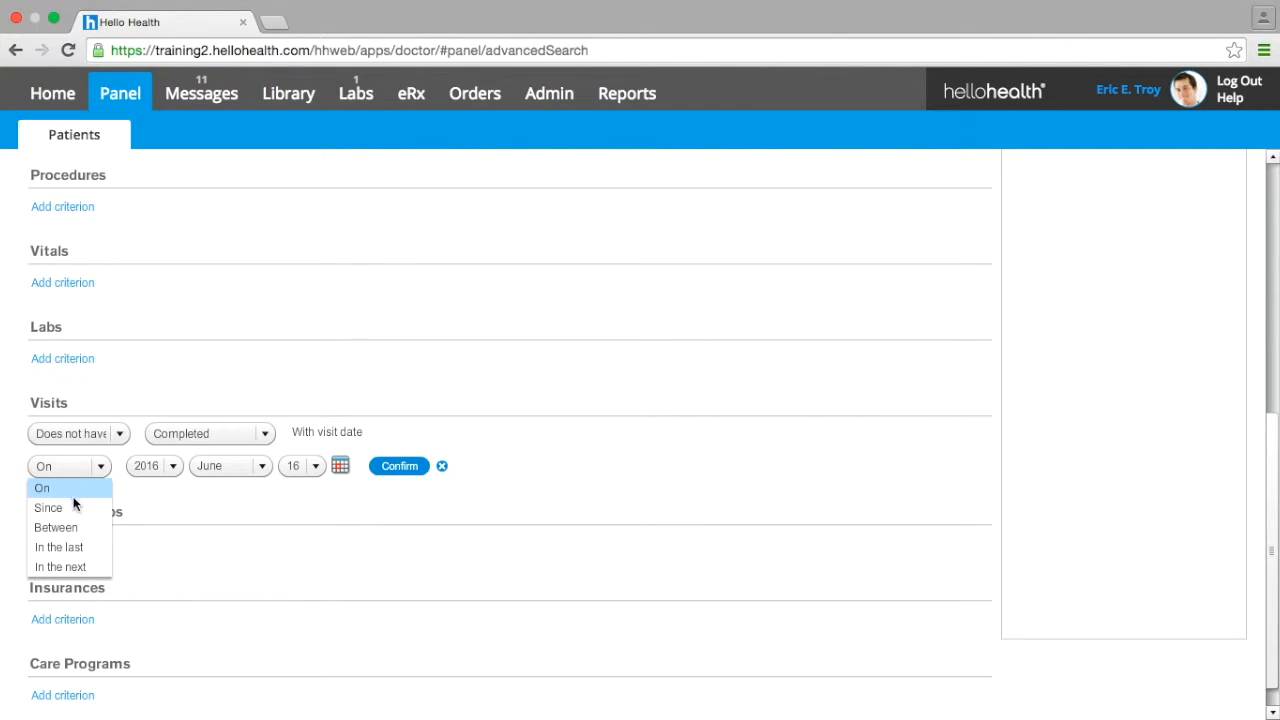
{"action": "left_click", "coordinate": [75, 506]}
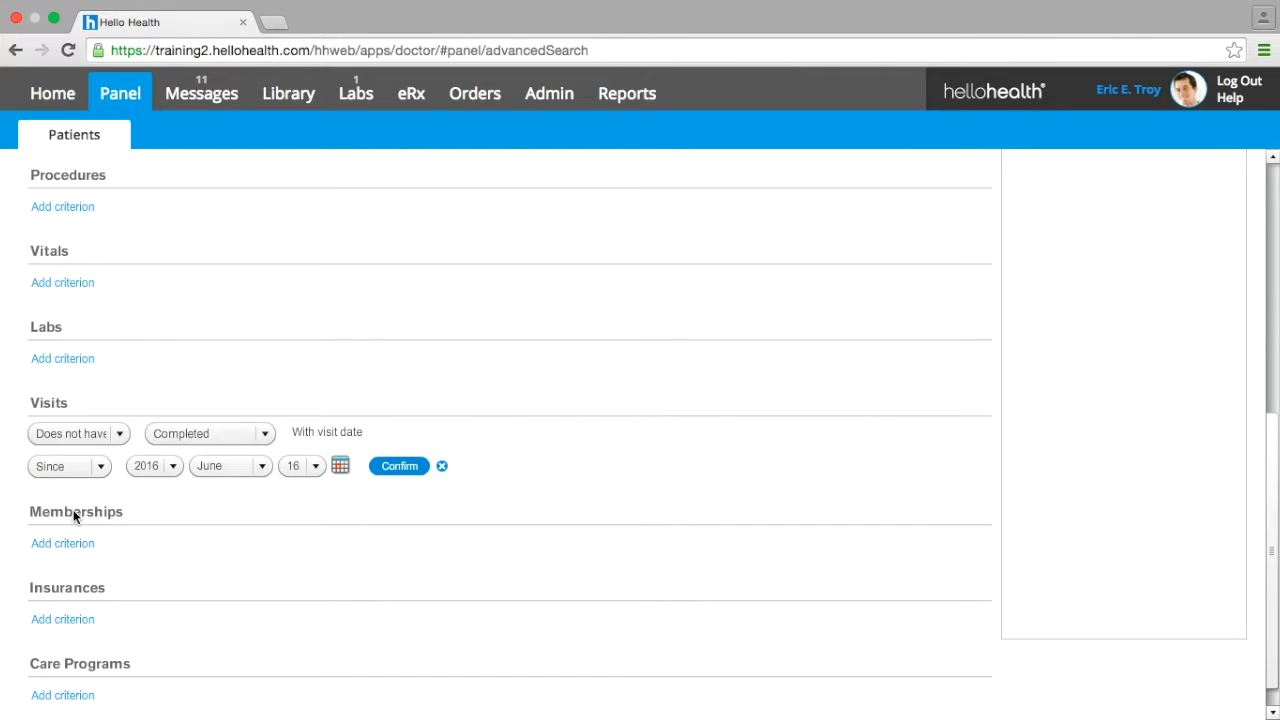
{"action": "left_click", "coordinate": [168, 468]}
{"action": "left_click", "coordinate": [154, 526]}
{"action": "left_click", "coordinate": [248, 466]}
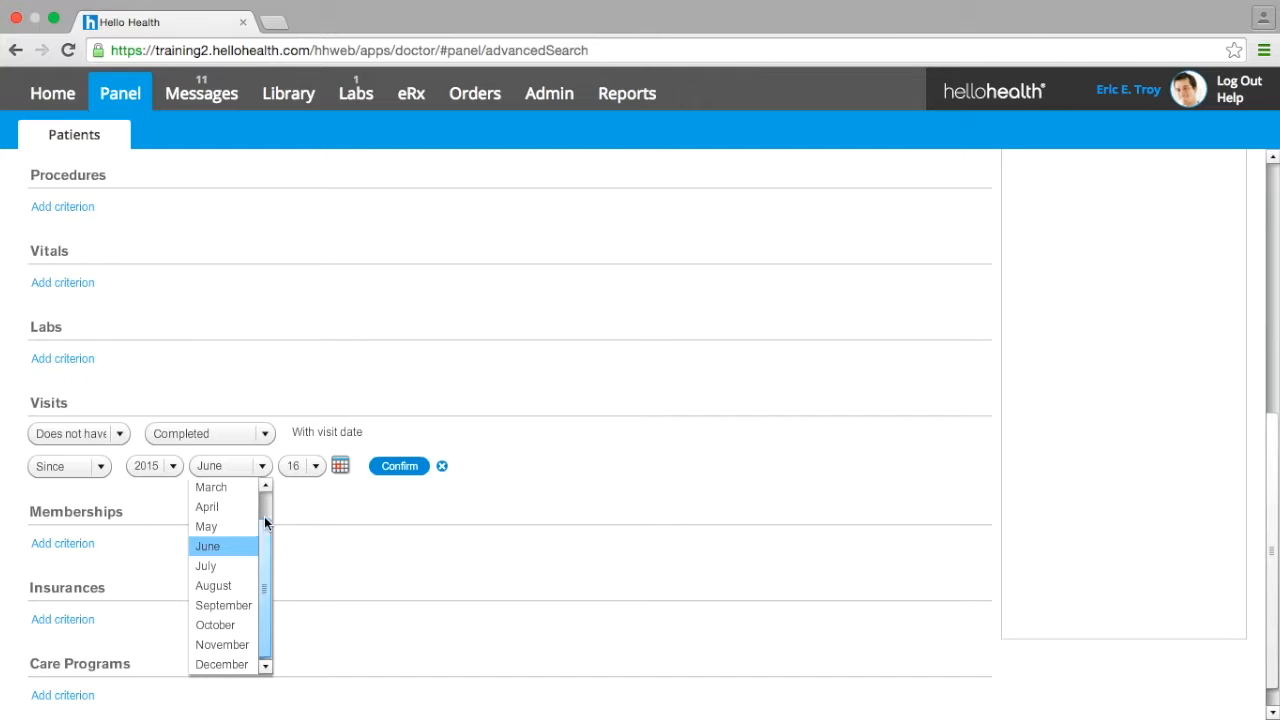
{"action": "scroll", "coordinate": [265, 530], "scroll_direction": "up", "scroll_amount": 2}
{"action": "left_click", "coordinate": [239, 484]}
{"action": "left_click", "coordinate": [316, 466]}
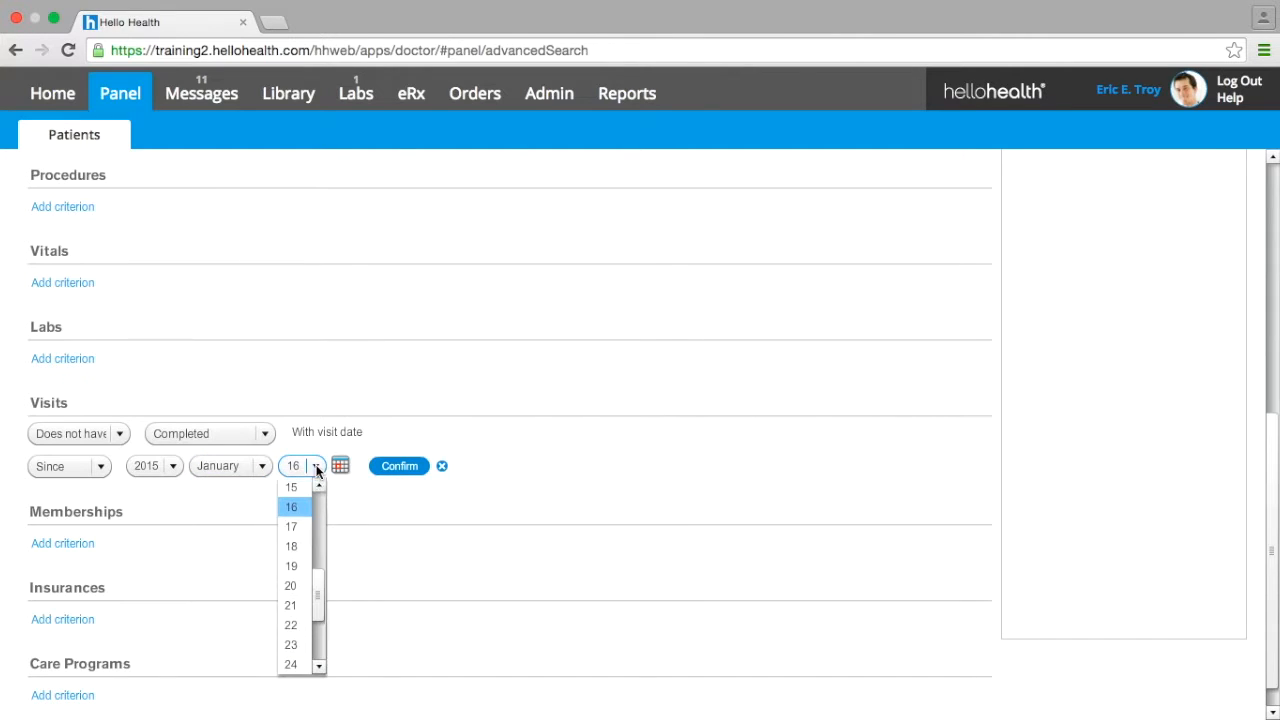
{"action": "left_click_drag", "start_coordinate": [320, 566], "coordinate": [314, 477]}
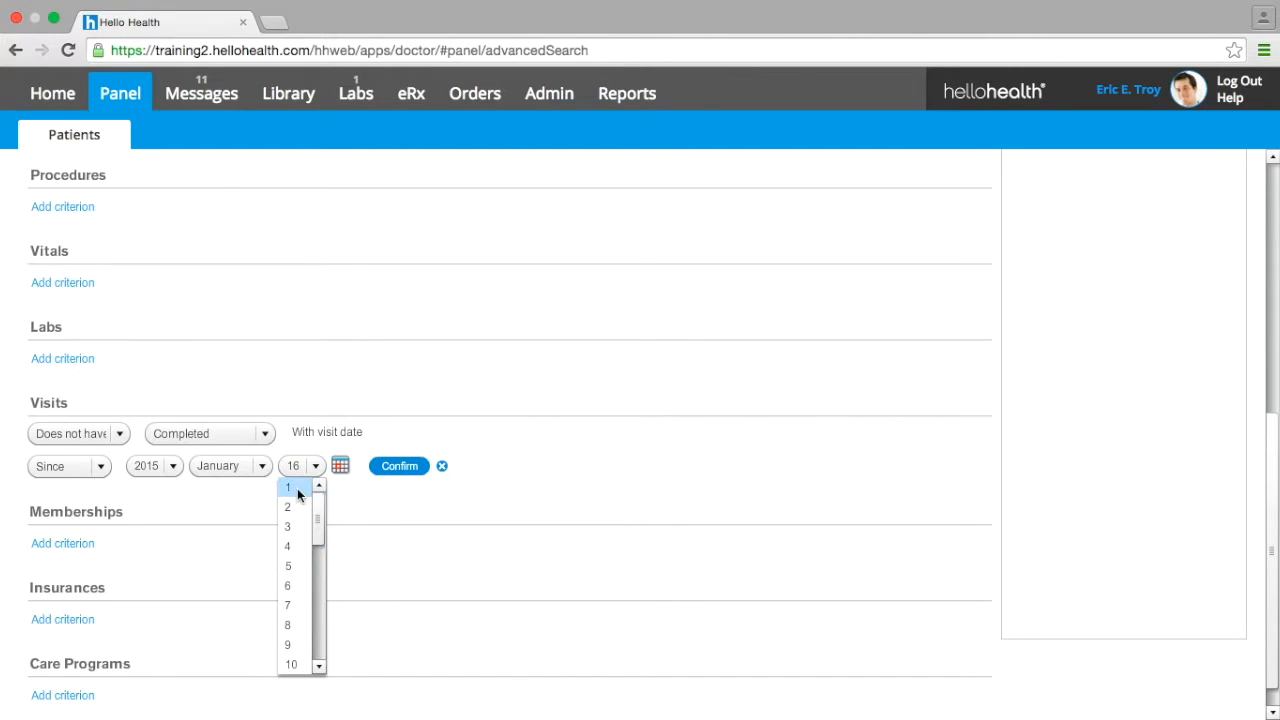
{"action": "left_click", "coordinate": [288, 488]}
{"action": "left_click", "coordinate": [404, 467]}
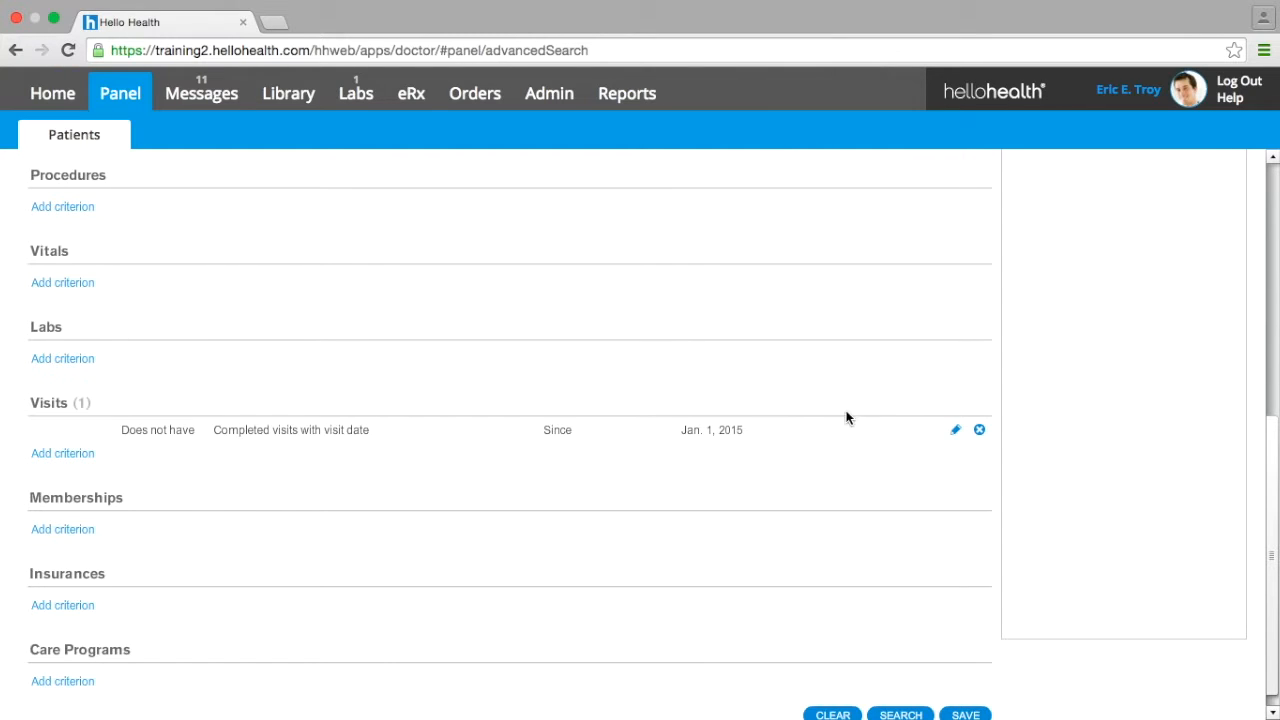
- Run the advanced search and view the actions available for the resulting patient list
{"action": "left_click_drag", "start_coordinate": [1273, 436], "coordinate": [1273, 503]}
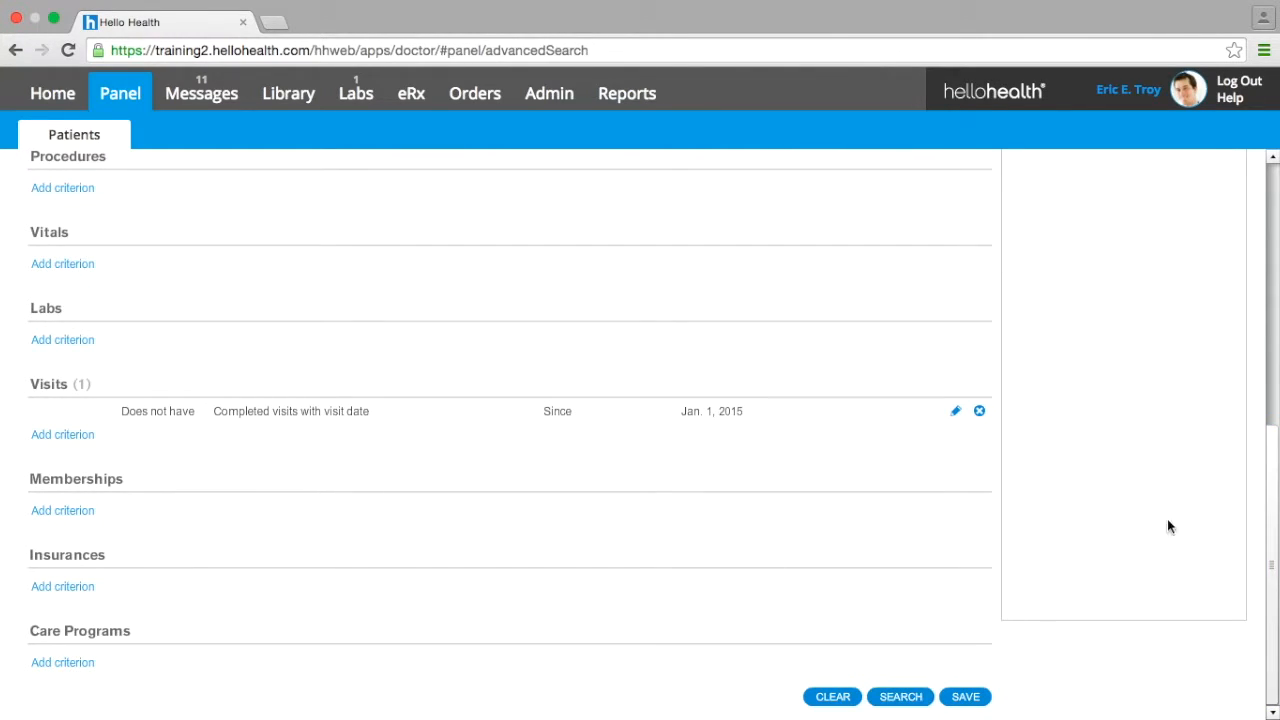
{"action": "left_click_drag", "start_coordinate": [1277, 516], "coordinate": [1268, 216]}
{"action": "left_click", "coordinate": [906, 192]}
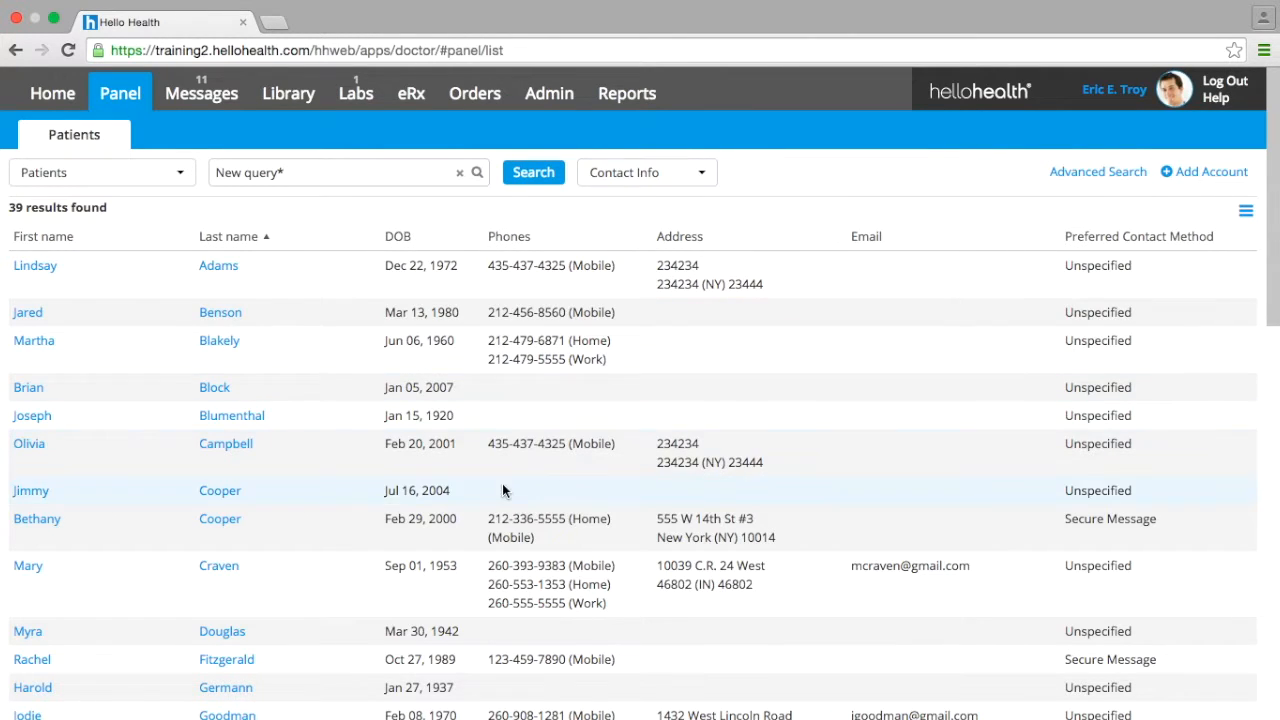
{"action": "left_click", "coordinate": [1246, 214]}
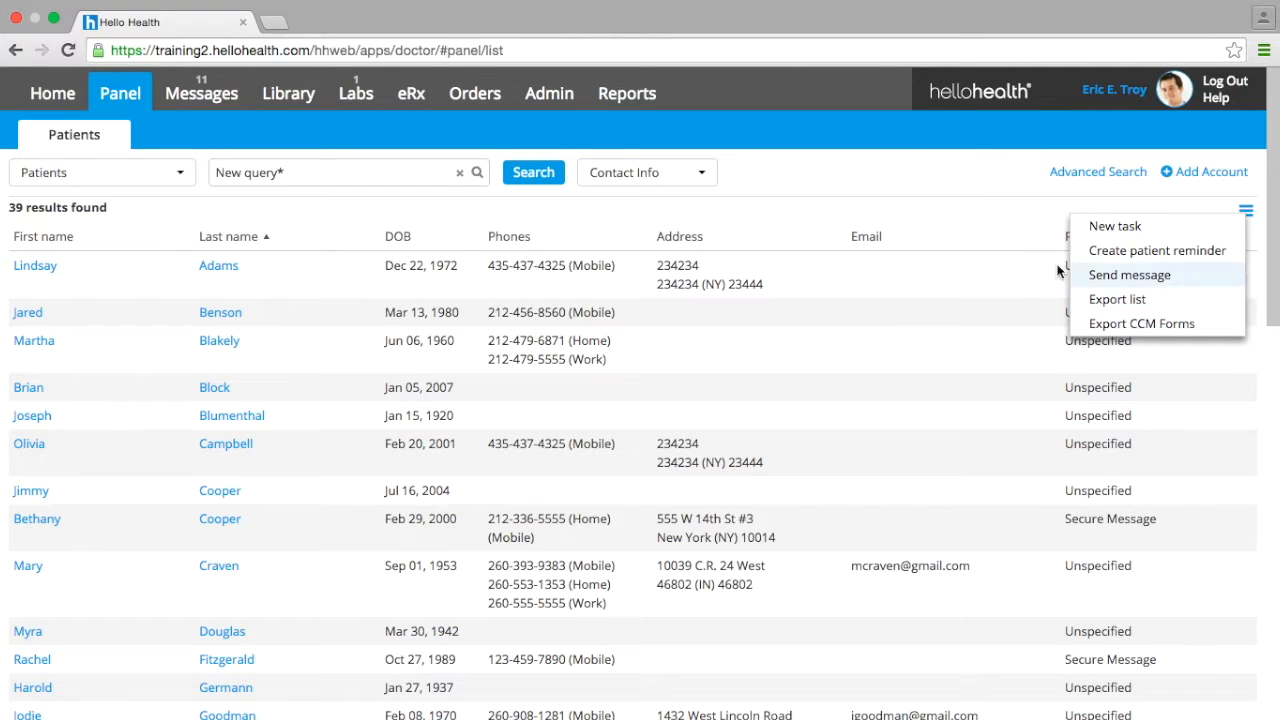
{"action": "left_click", "coordinate": [1005, 205]}
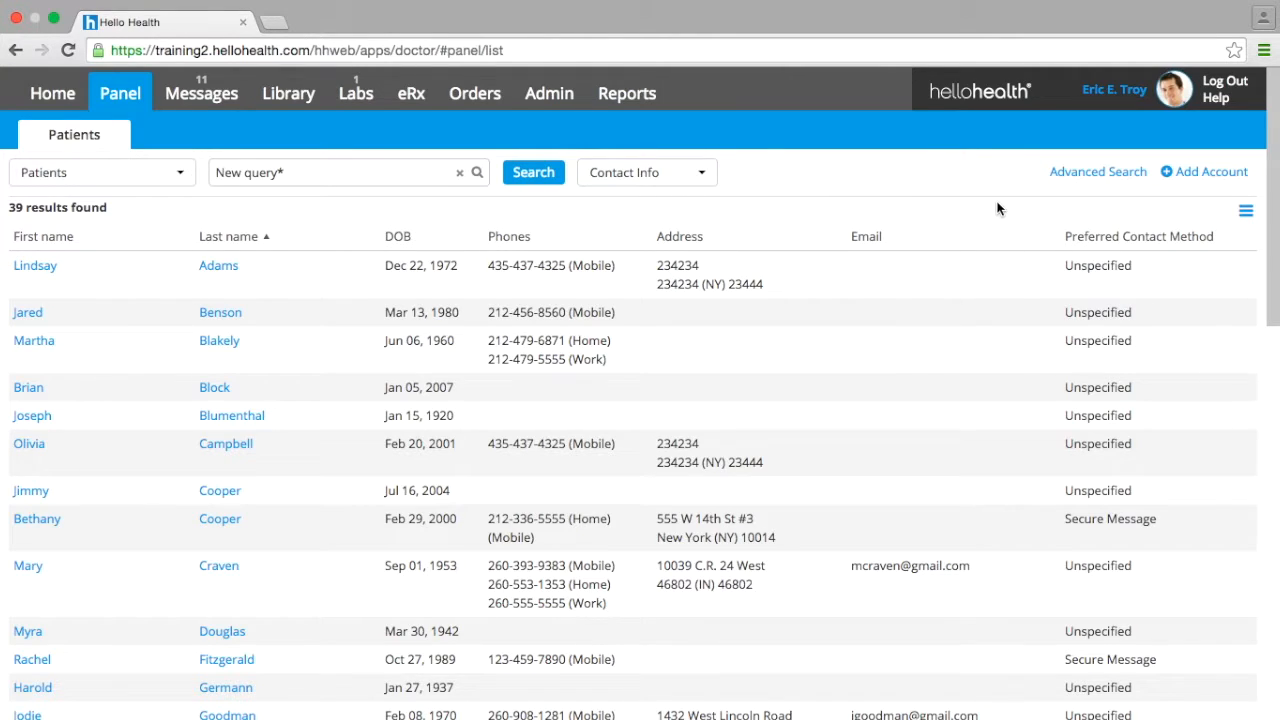
- Return to the advanced search and begin saving the query under the name No Visits Since Jan 2015
{"action": "left_click", "coordinate": [1104, 174]}
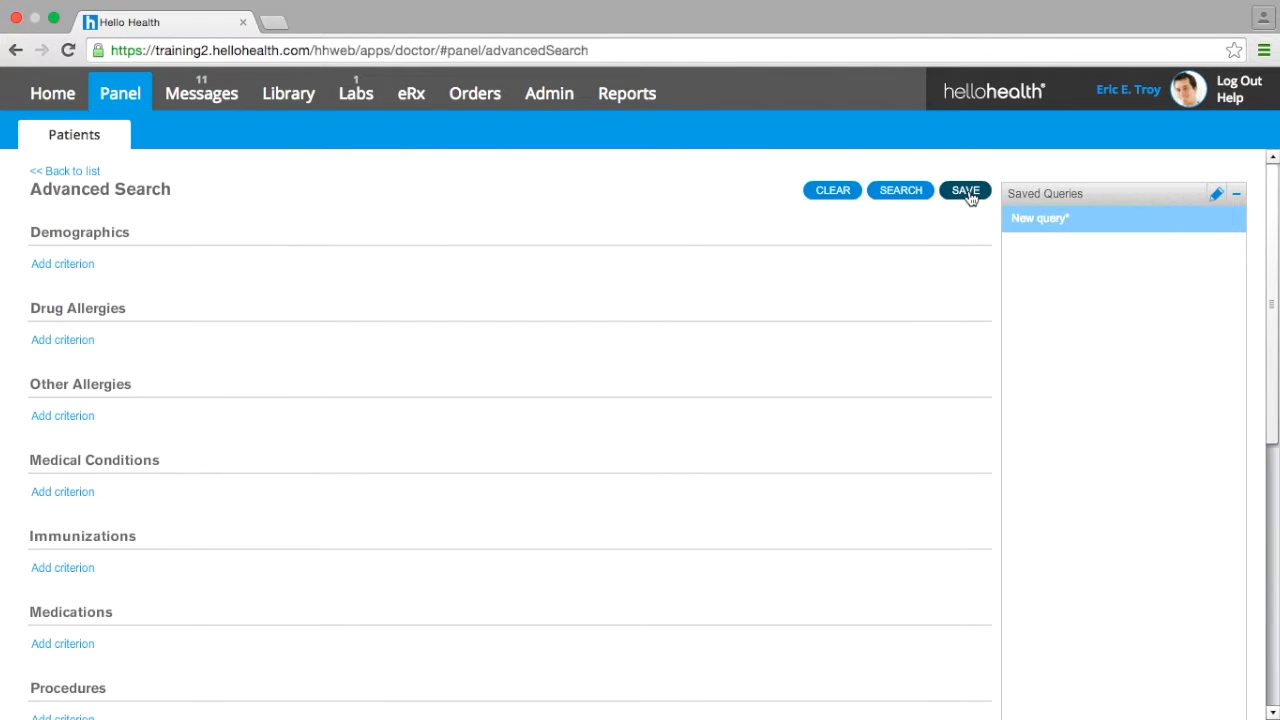
{"action": "left_click", "coordinate": [966, 192]}
{"action": "left_click", "coordinate": [617, 311]}
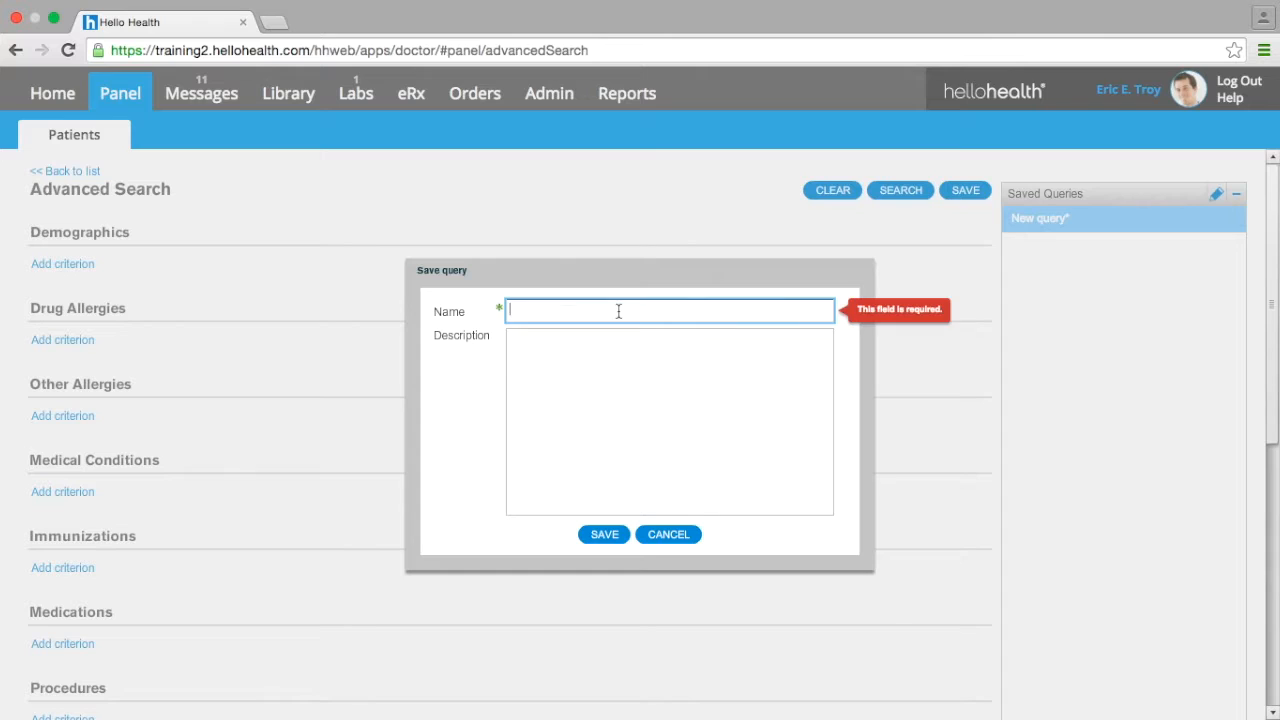
{"action": "type", "text": "No Visi"}
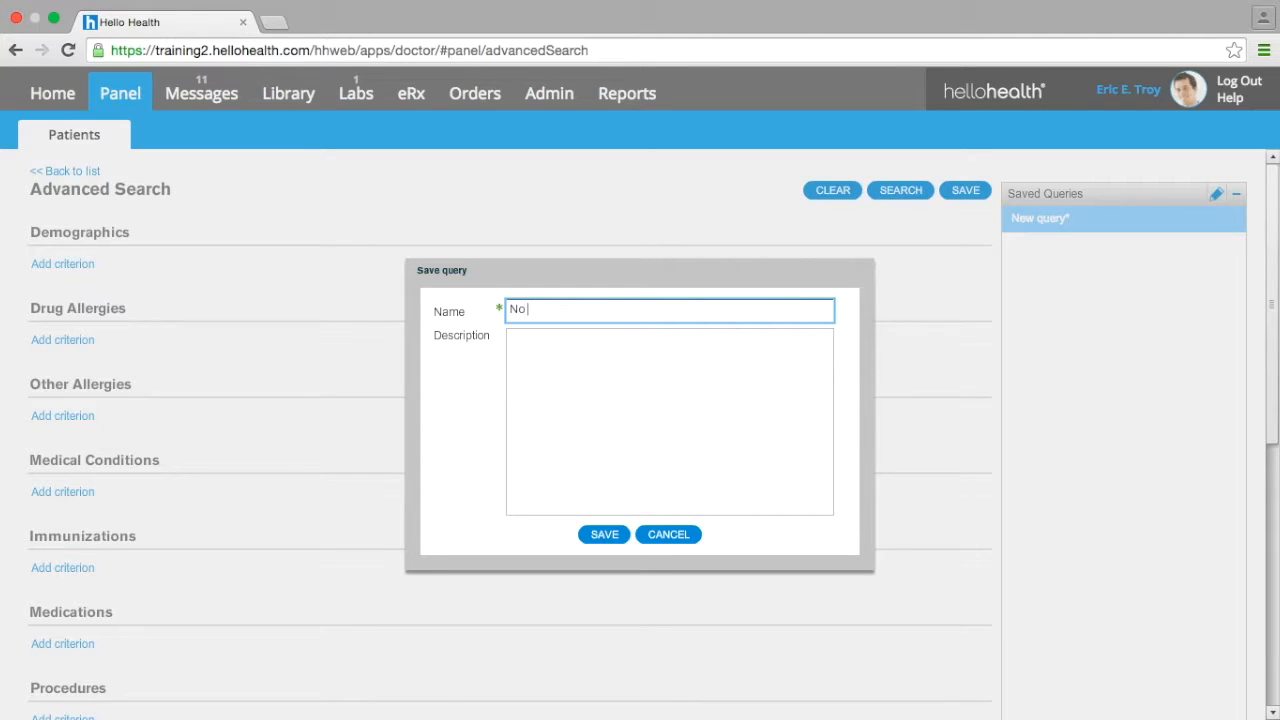
{"action": "type", "text": "ts Since Jan 2015"}
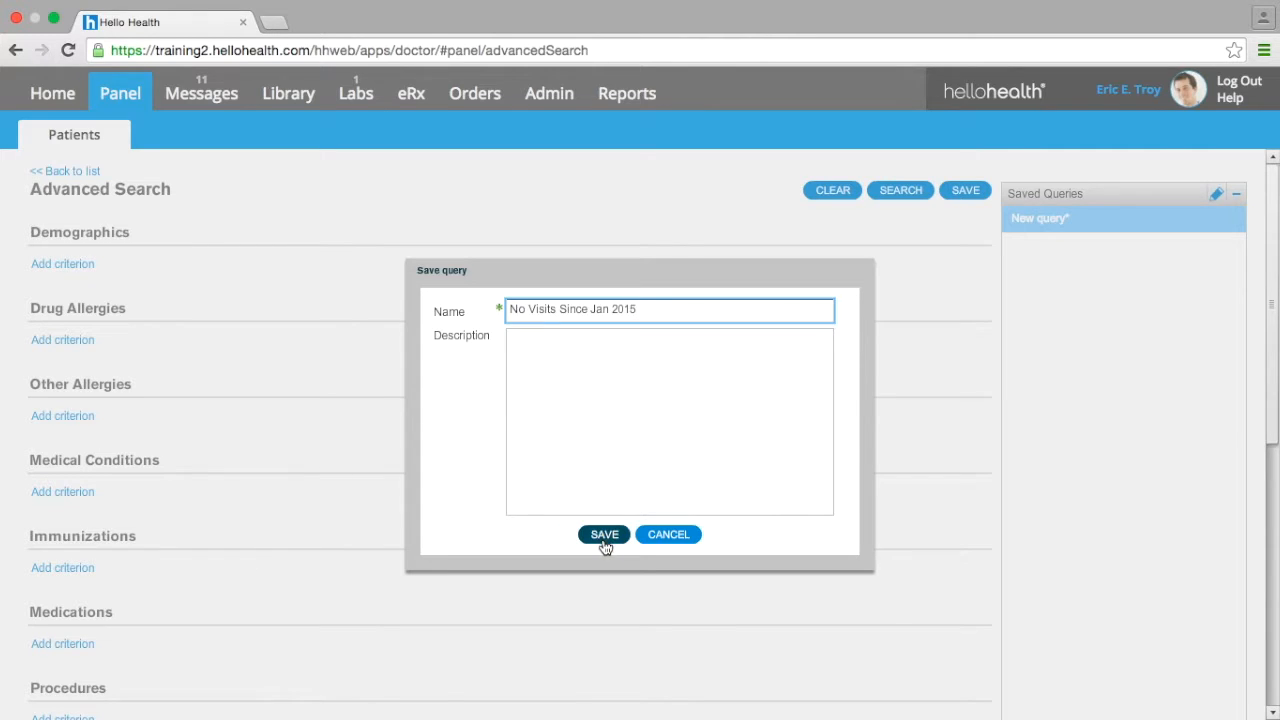
- Give the query the description Need Follow up and save it
{"action": "left_click", "coordinate": [566, 403]}
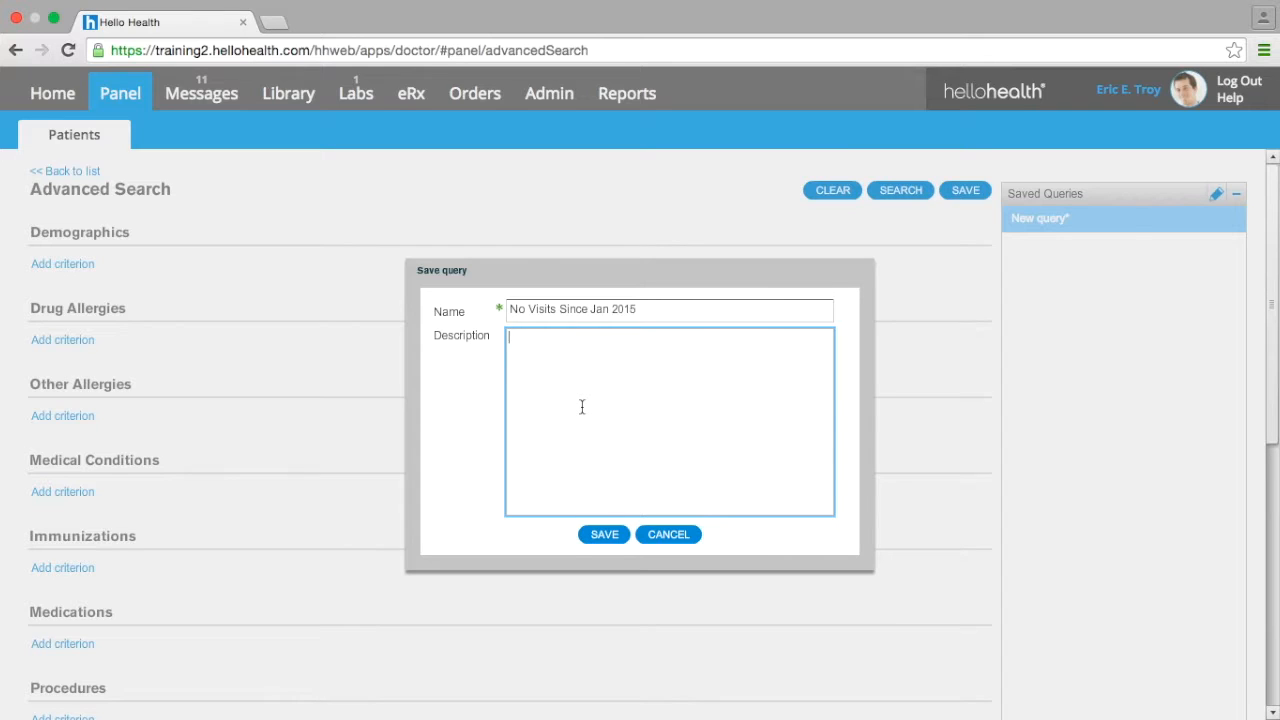
{"action": "type", "text": "Need Follow up"}
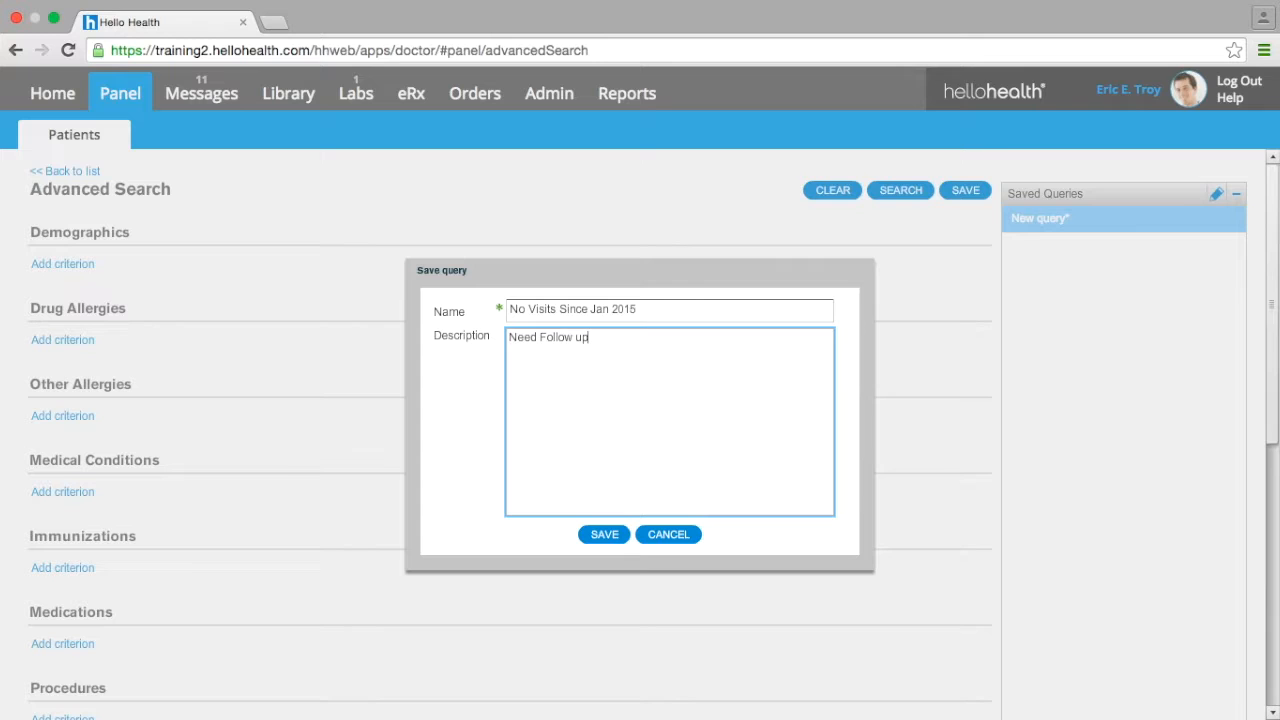
{"action": "left_click", "coordinate": [605, 536]}
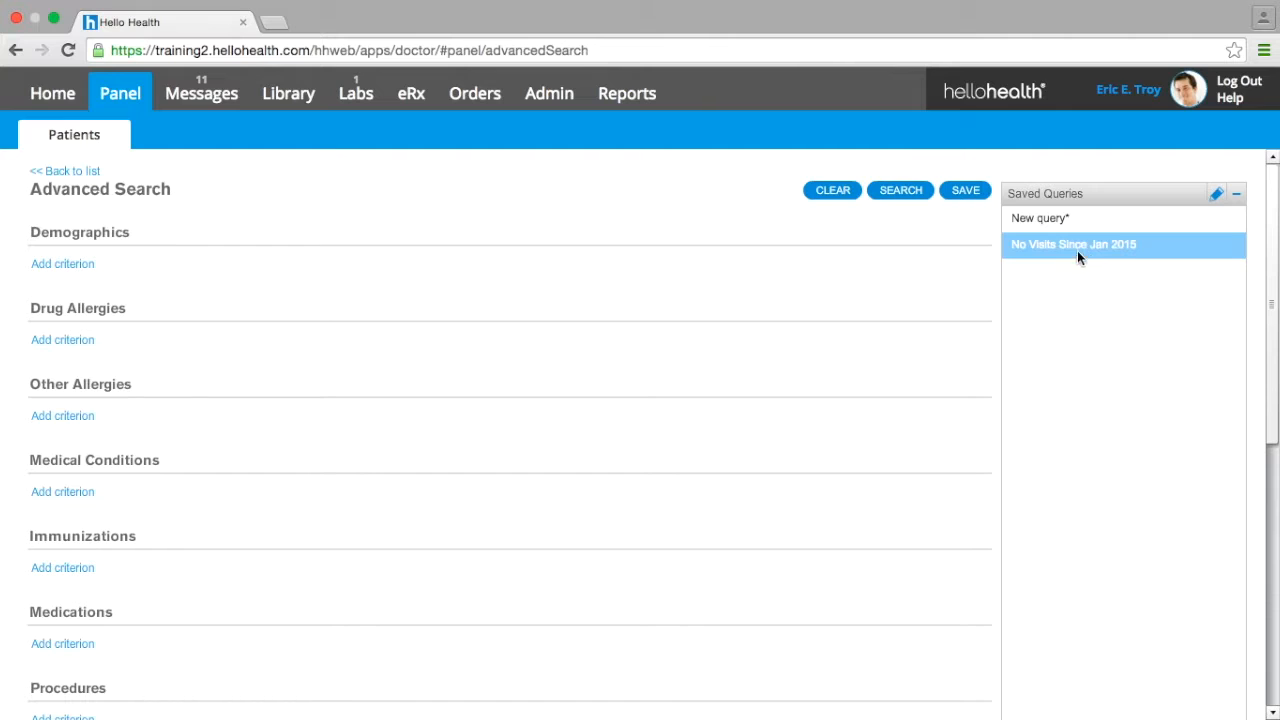
- Rename the saved query as No Visits Since January 2015
{"action": "left_click", "coordinate": [1217, 196]}
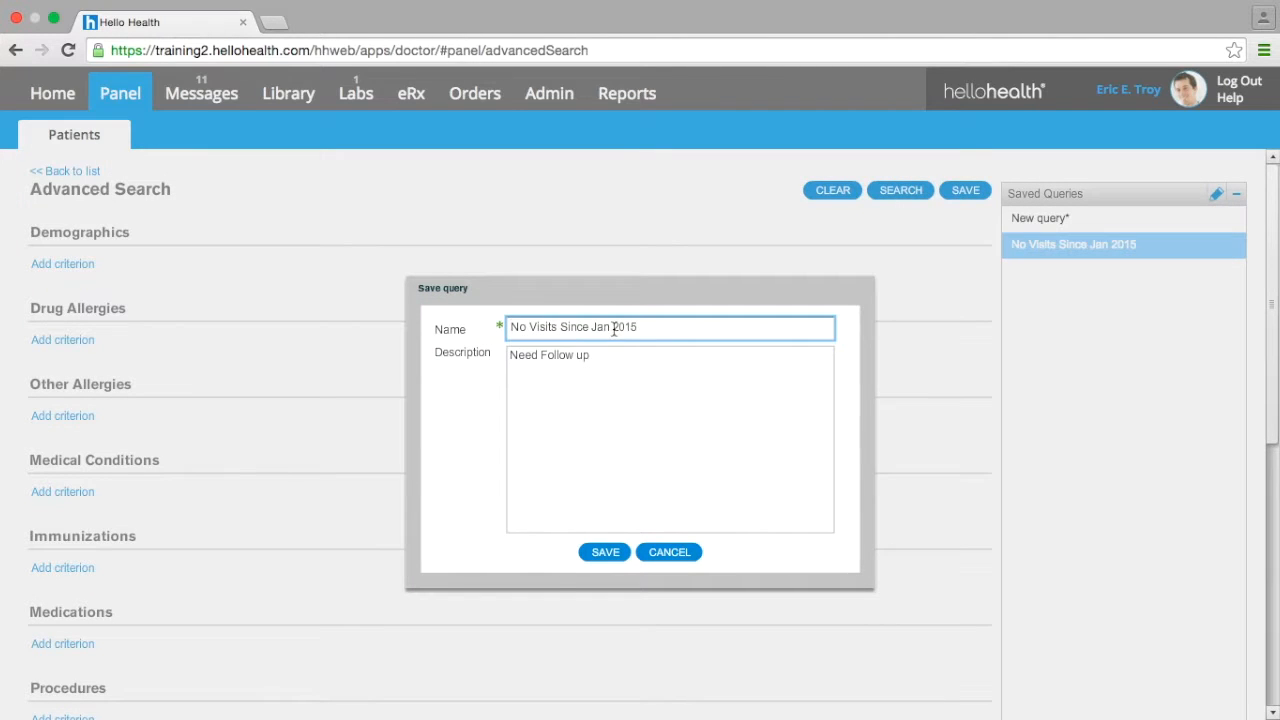
{"action": "type", "text": "uary"}
{"action": "left_click", "coordinate": [607, 555]}
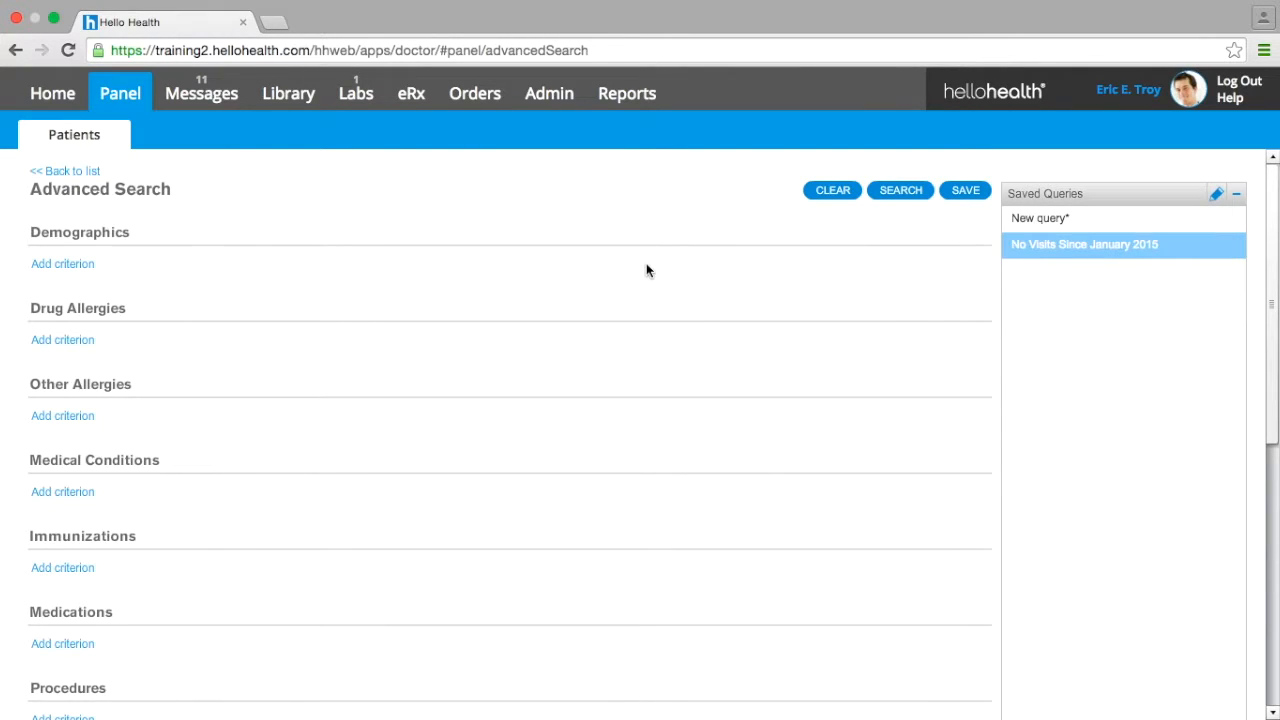
- Go back to the patient list, replace the current query with the saved No Visits Since January 2015 query and run it
{"action": "left_click", "coordinate": [74, 175]}
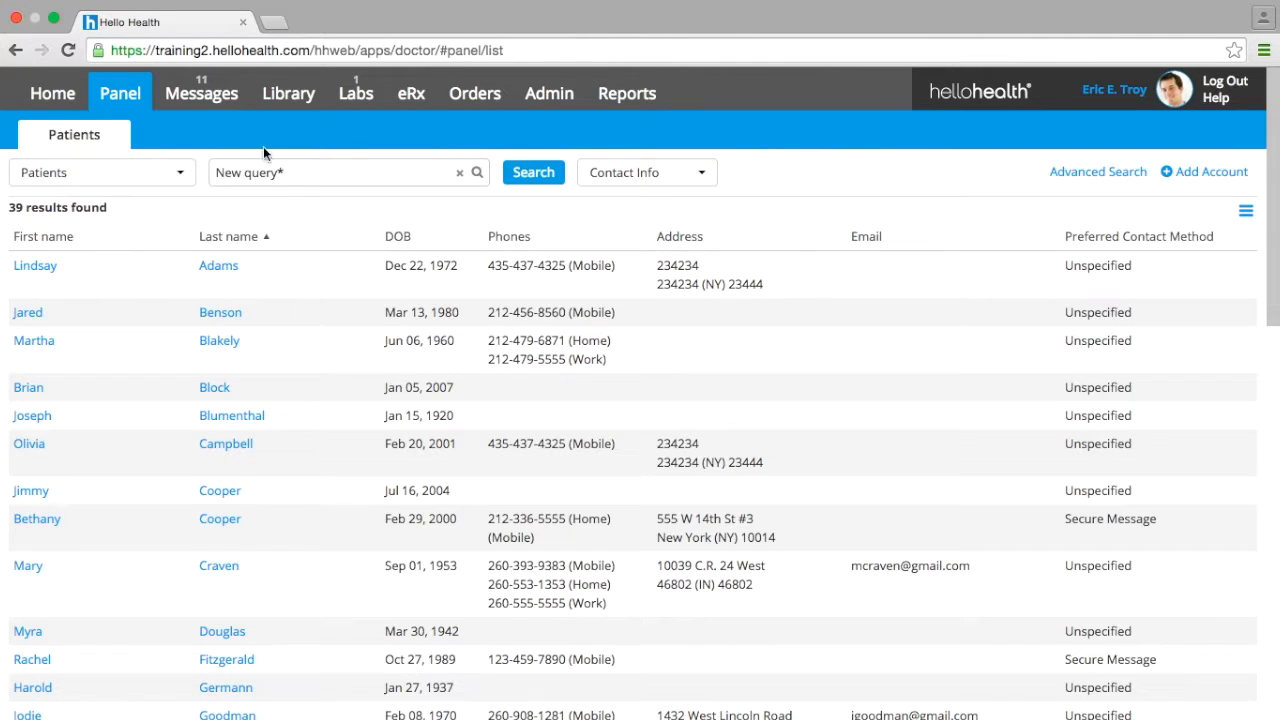
{"action": "left_click", "coordinate": [460, 176]}
{"action": "left_click", "coordinate": [400, 172]}
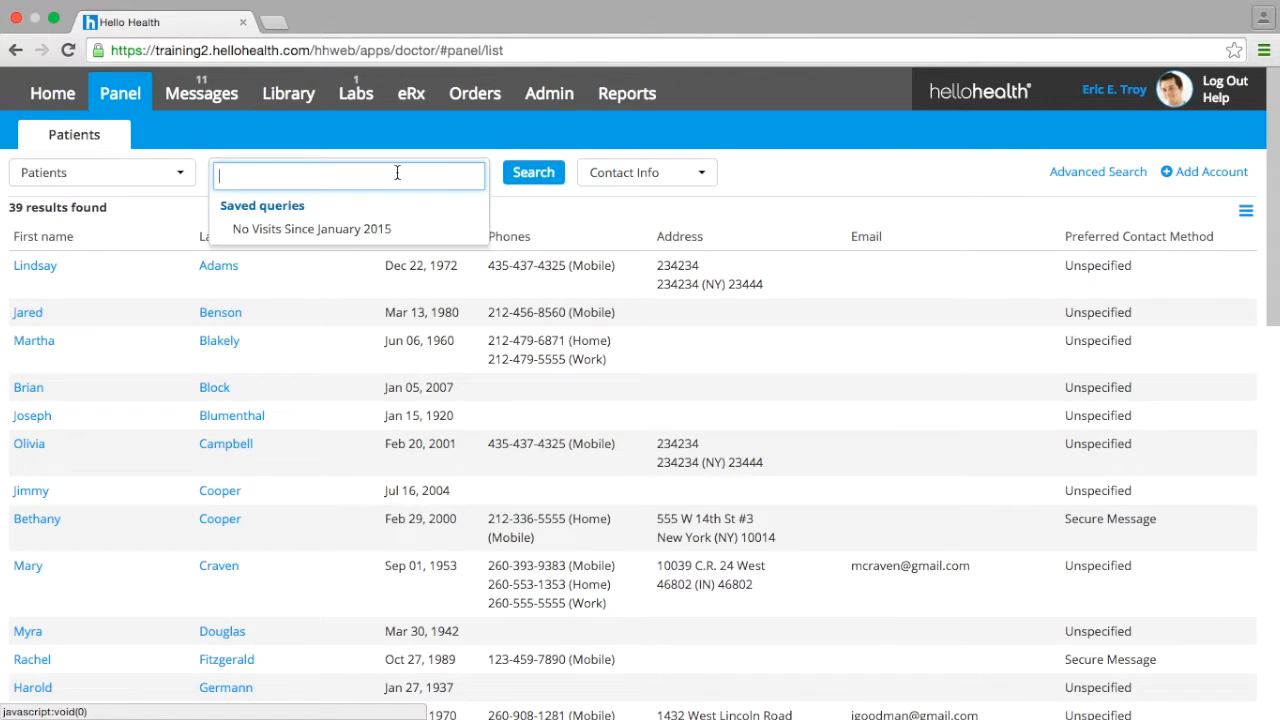
{"action": "type", "text": "no"}
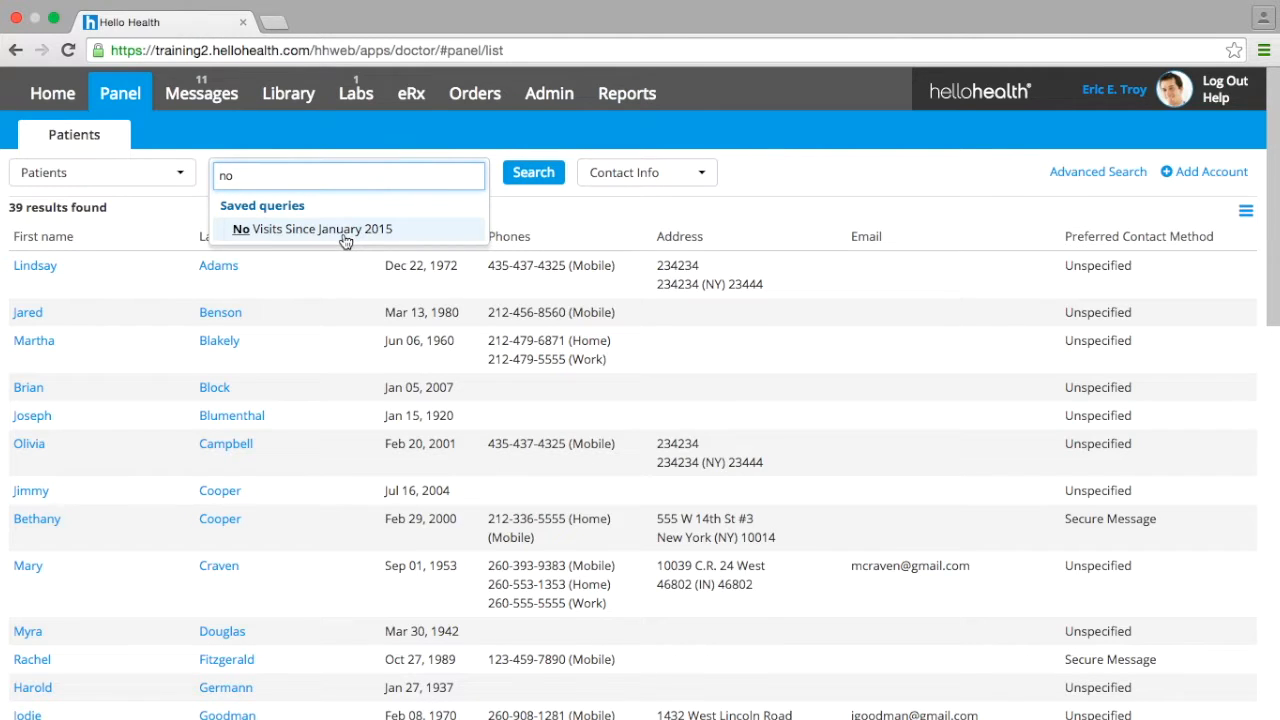
{"action": "left_click", "coordinate": [340, 230]}
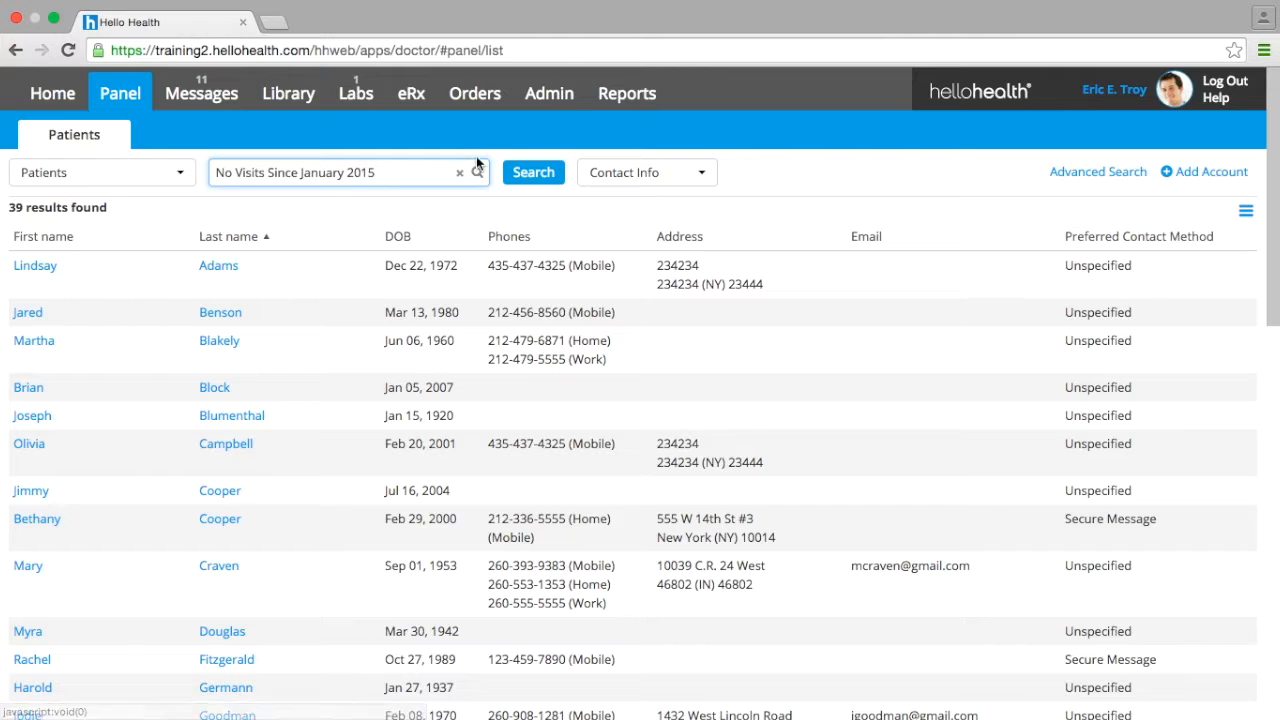
{"action": "left_click", "coordinate": [531, 173]}
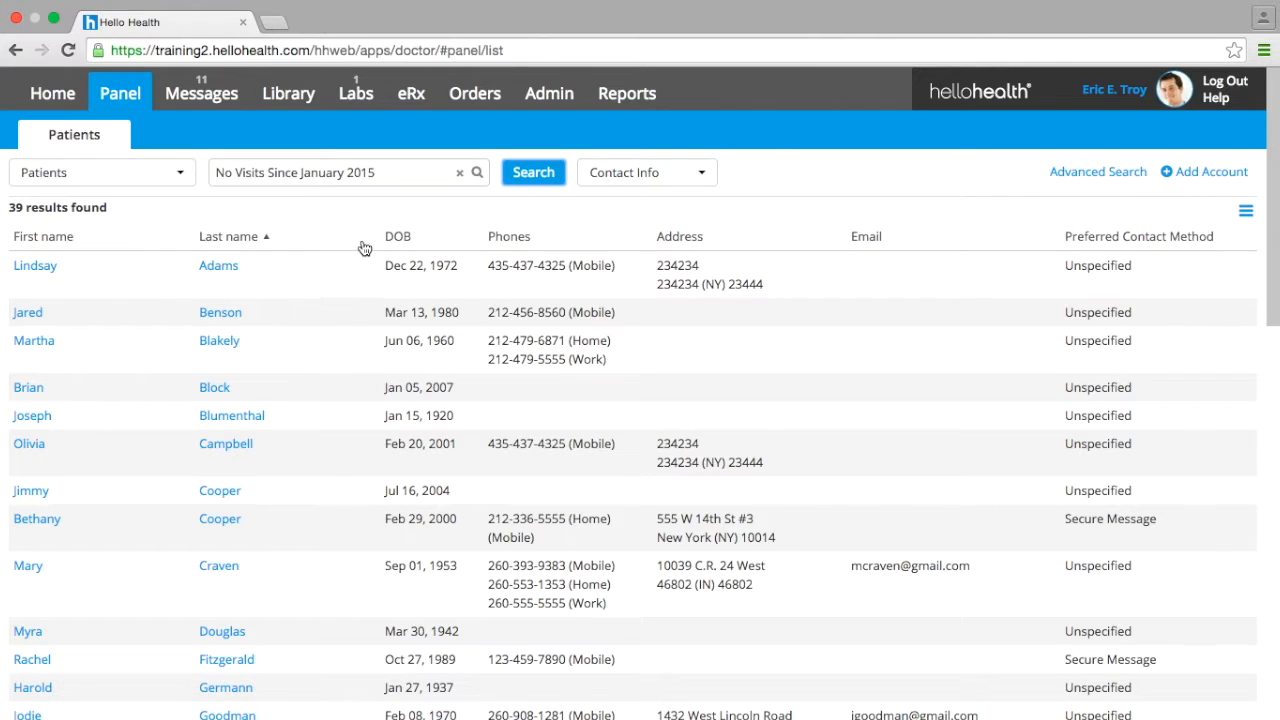
- Open the Clinical Decision Reminders in the admin settings and start a new reminder
{"action": "left_click", "coordinate": [553, 93]}
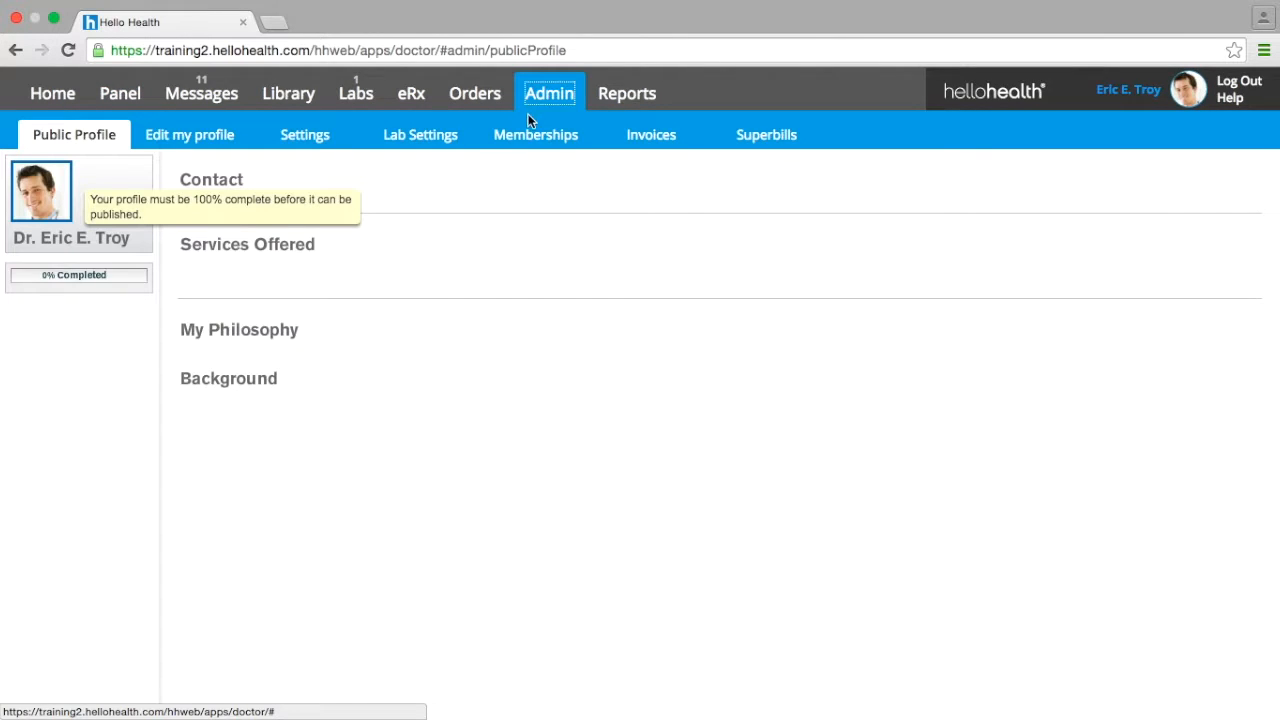
{"action": "left_click", "coordinate": [333, 148]}
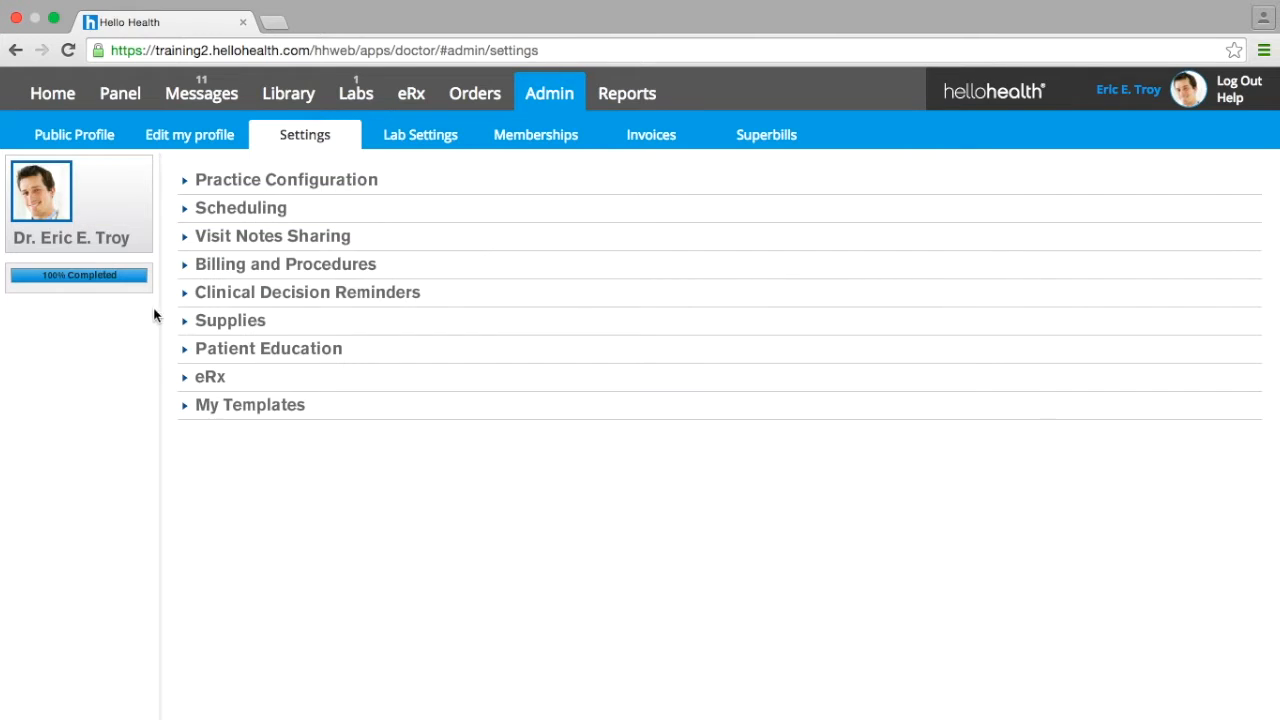
{"action": "left_click", "coordinate": [228, 296]}
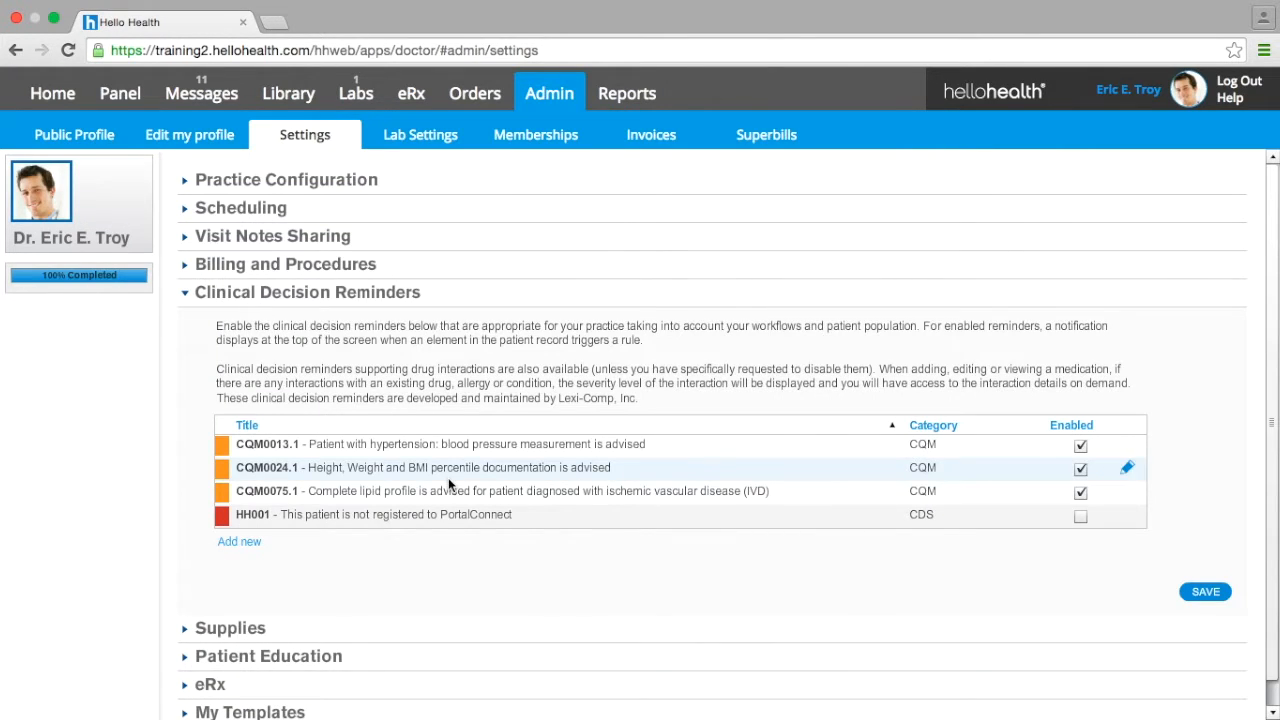
{"action": "left_click", "coordinate": [240, 542]}
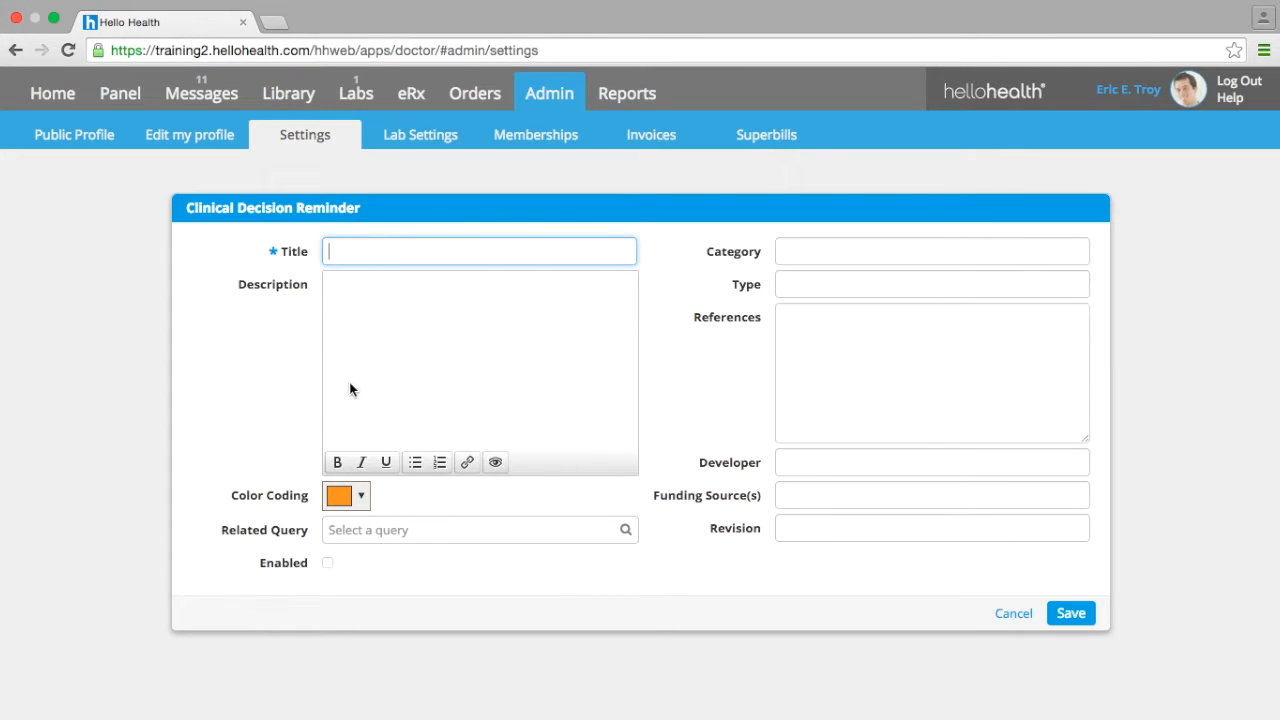
- Title the reminder No Visits Since January 2015 and enter the description "This patient needs a Follow-up."
{"action": "type", "text": "No Visits Since January 2015"}
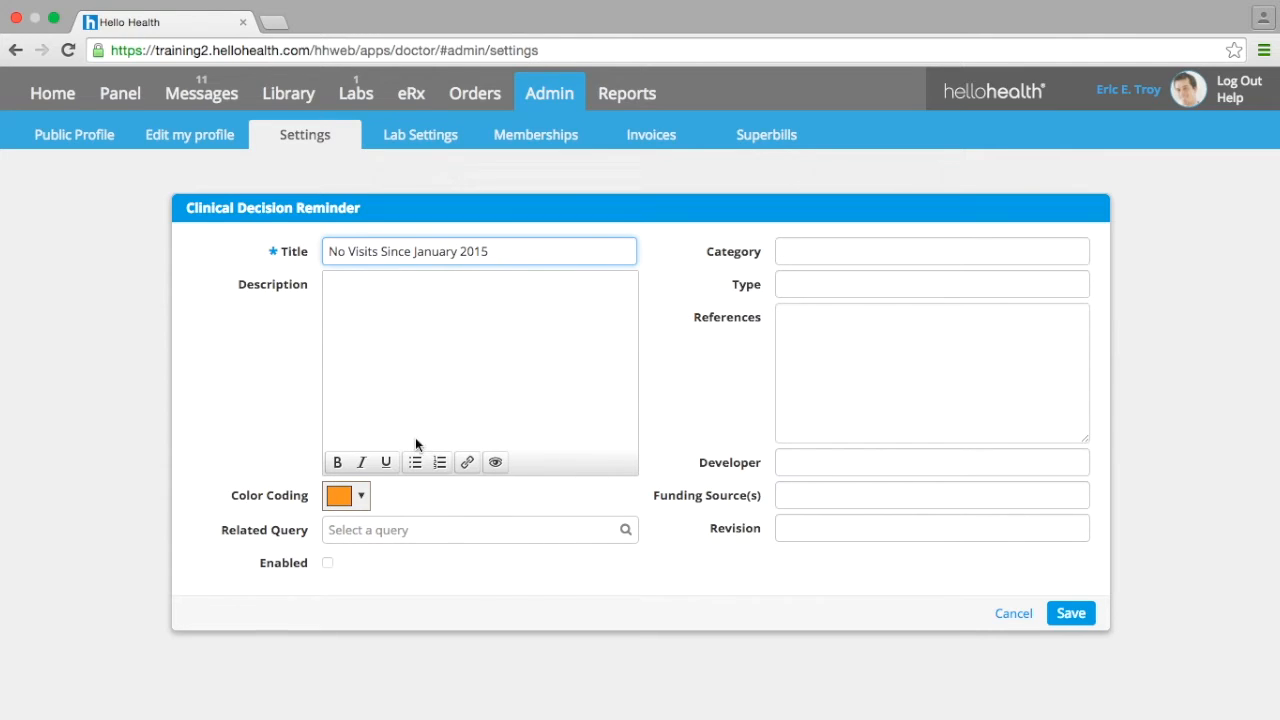
{"action": "left_click", "coordinate": [407, 354]}
{"action": "type", "text": "This patient "}
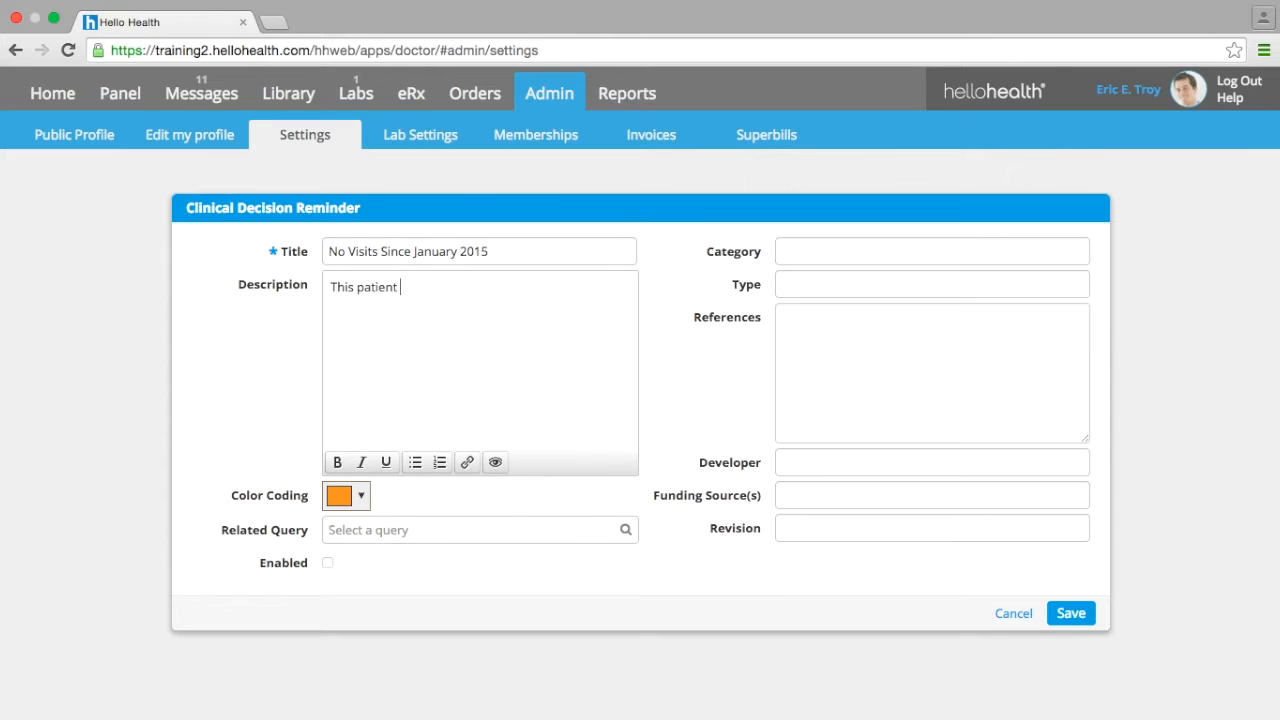
{"action": "type", "text": "needs a Follow-up"}
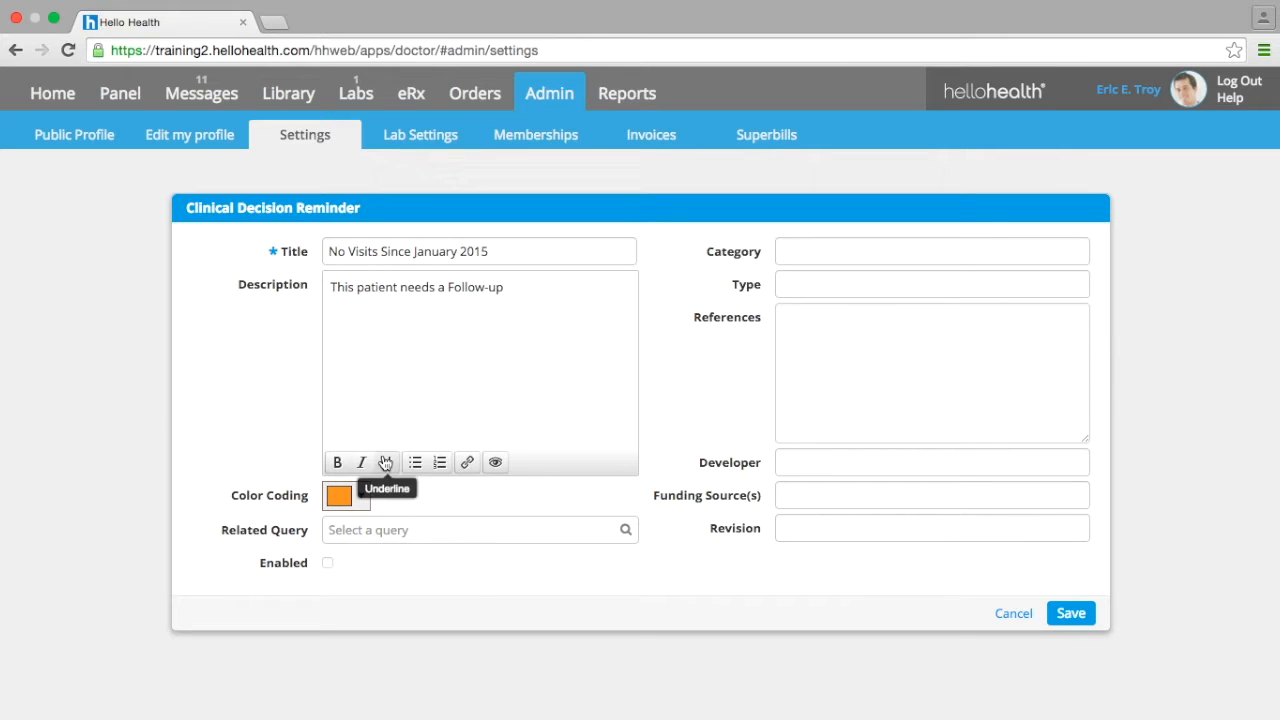
{"action": "type", "text": "."}
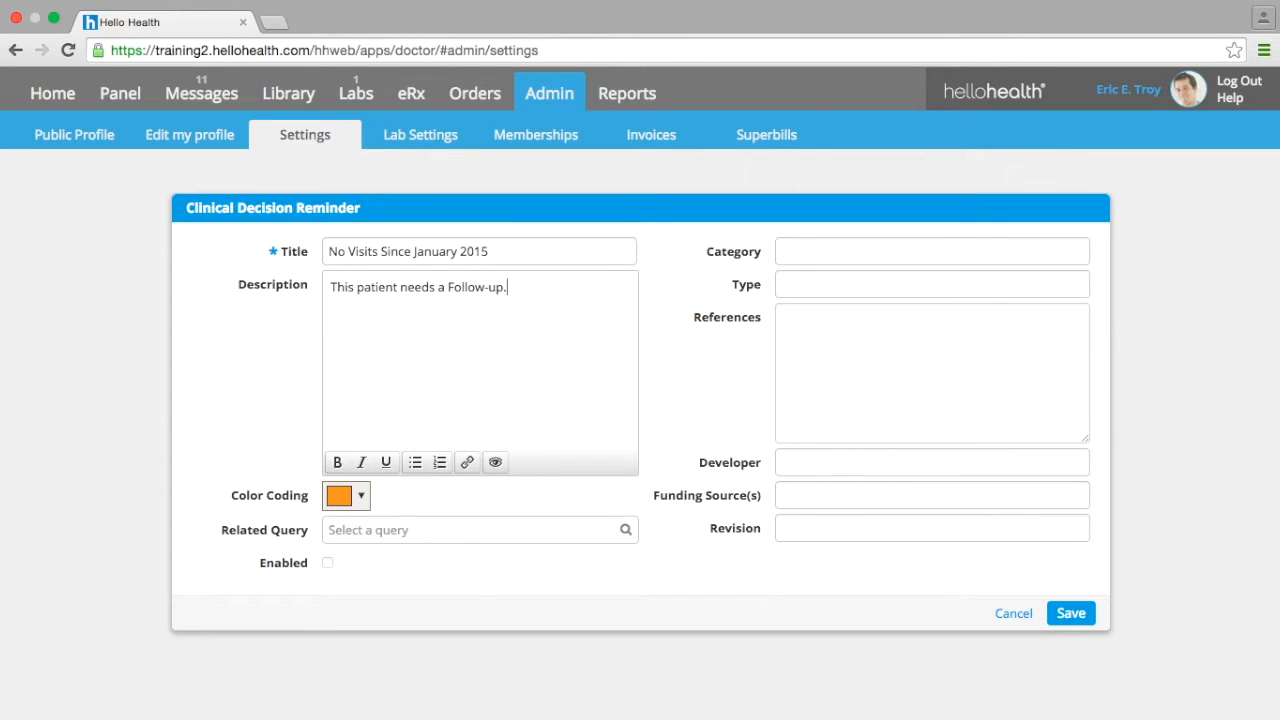
- Link the reminder to the saved No Visits Since January 2015 query, with the reminder enabled
{"action": "left_click", "coordinate": [357, 533]}
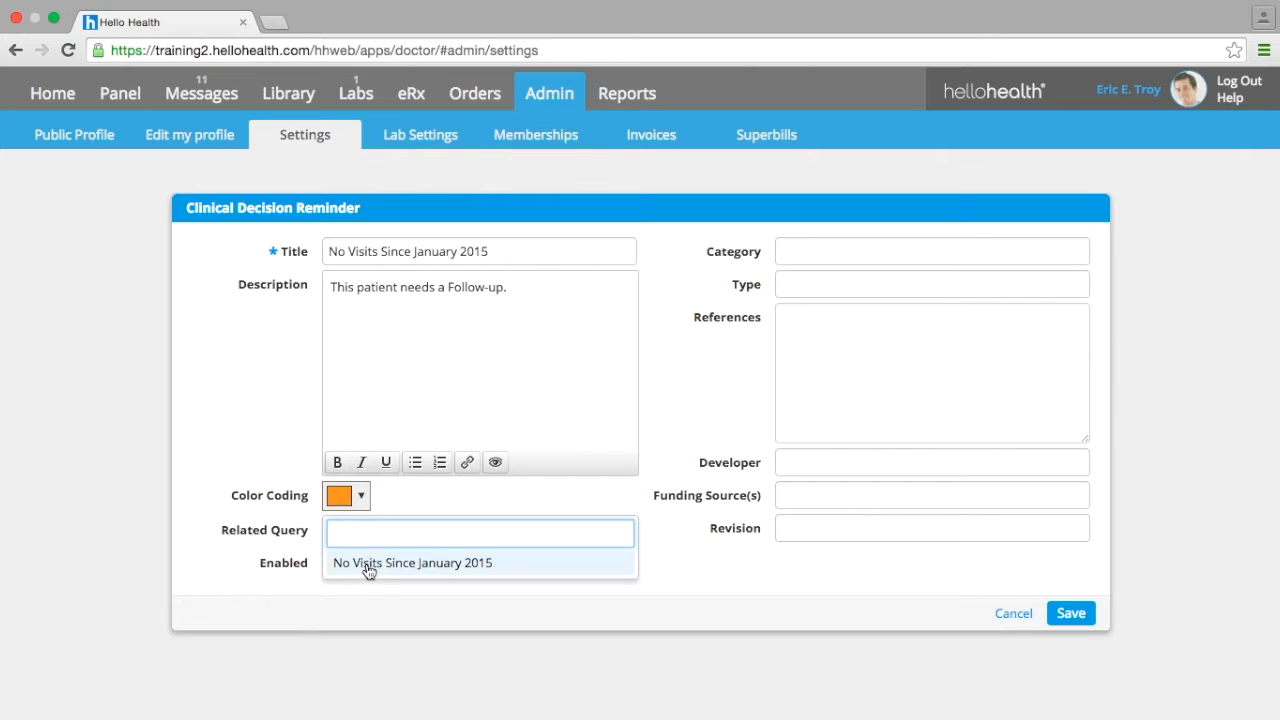
{"action": "type", "text": "No"}
{"action": "left_click", "coordinate": [369, 565]}
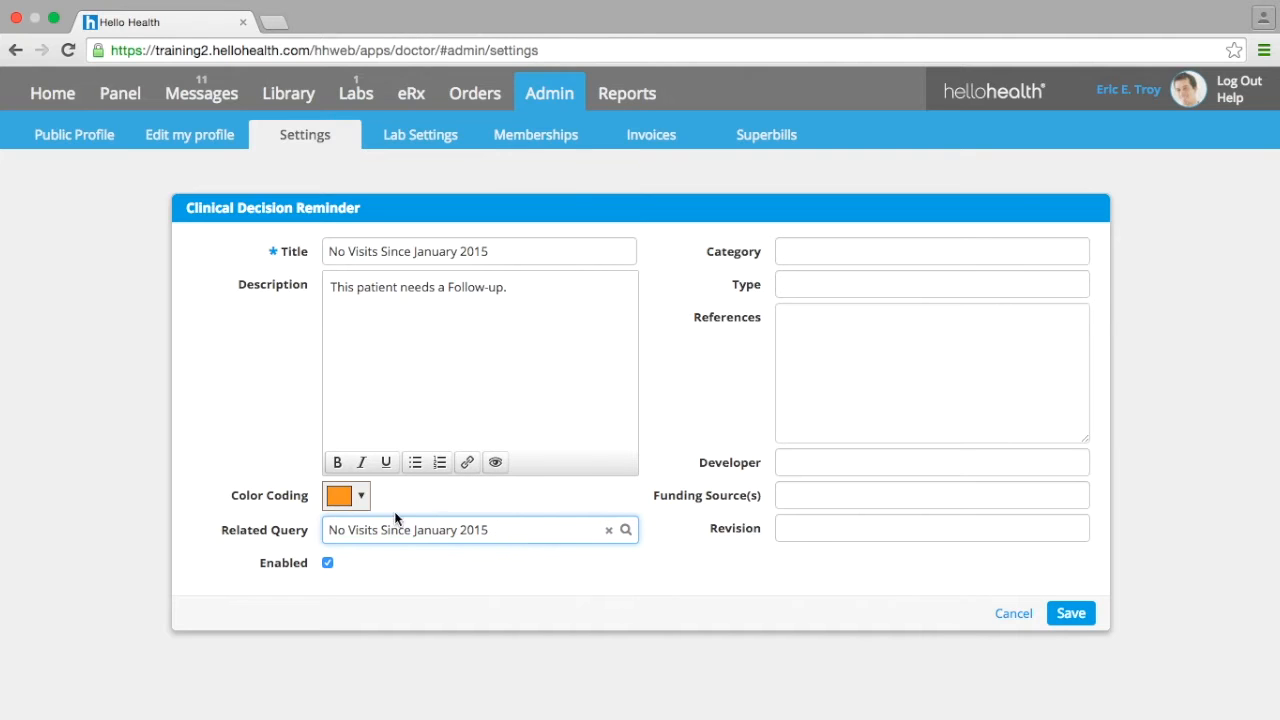
- Set the reminder's color coding to teal and save the reminder
{"action": "left_click", "coordinate": [362, 505]}
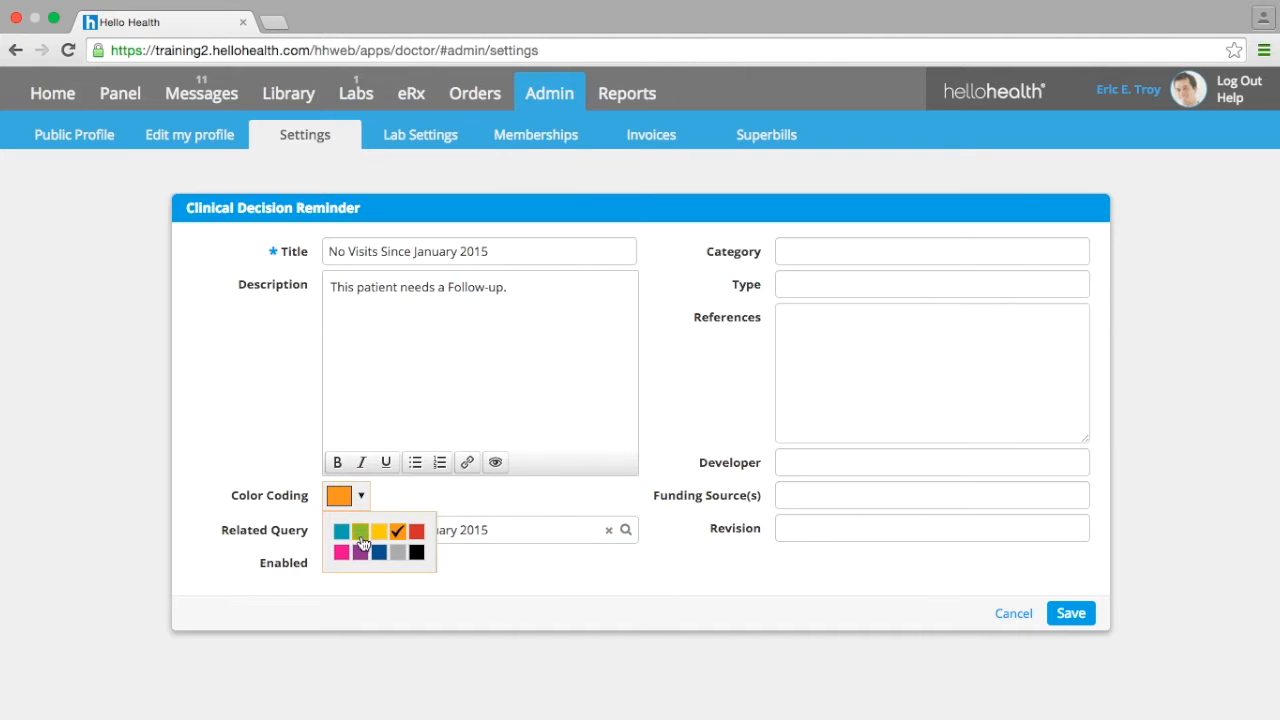
{"action": "left_click", "coordinate": [424, 538]}
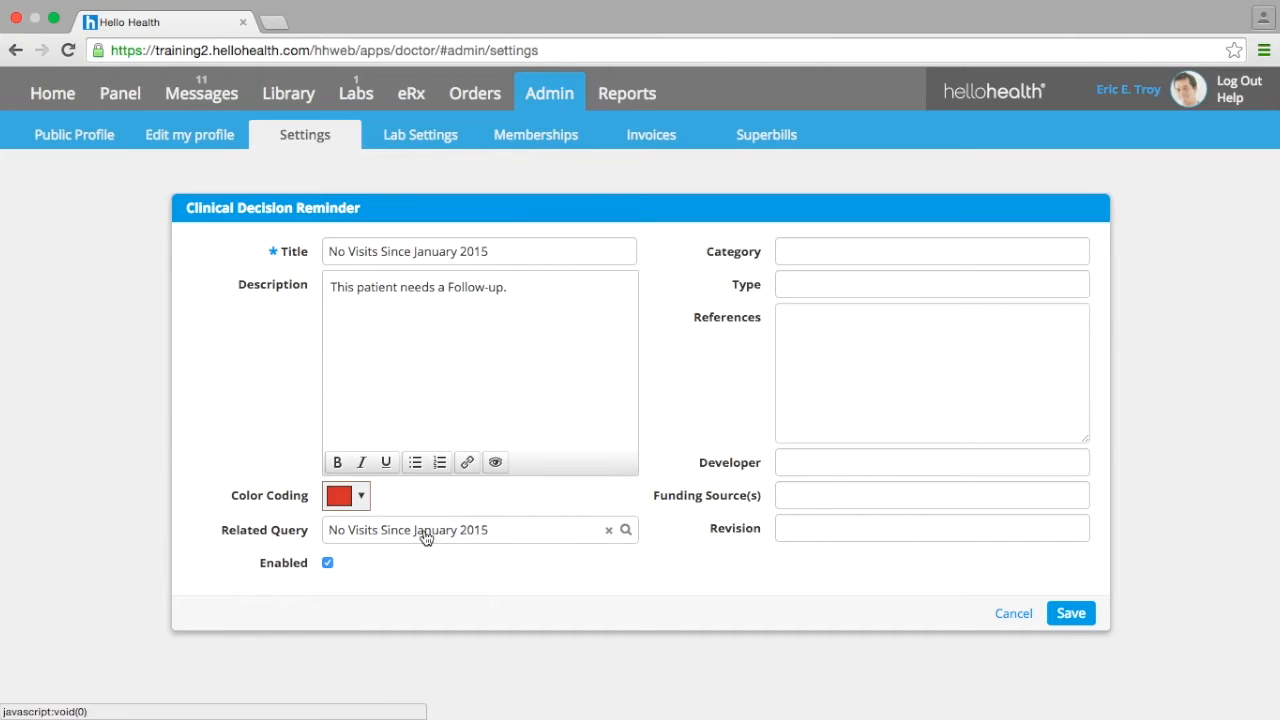
{"action": "left_click", "coordinate": [360, 496]}
{"action": "left_click", "coordinate": [343, 532]}
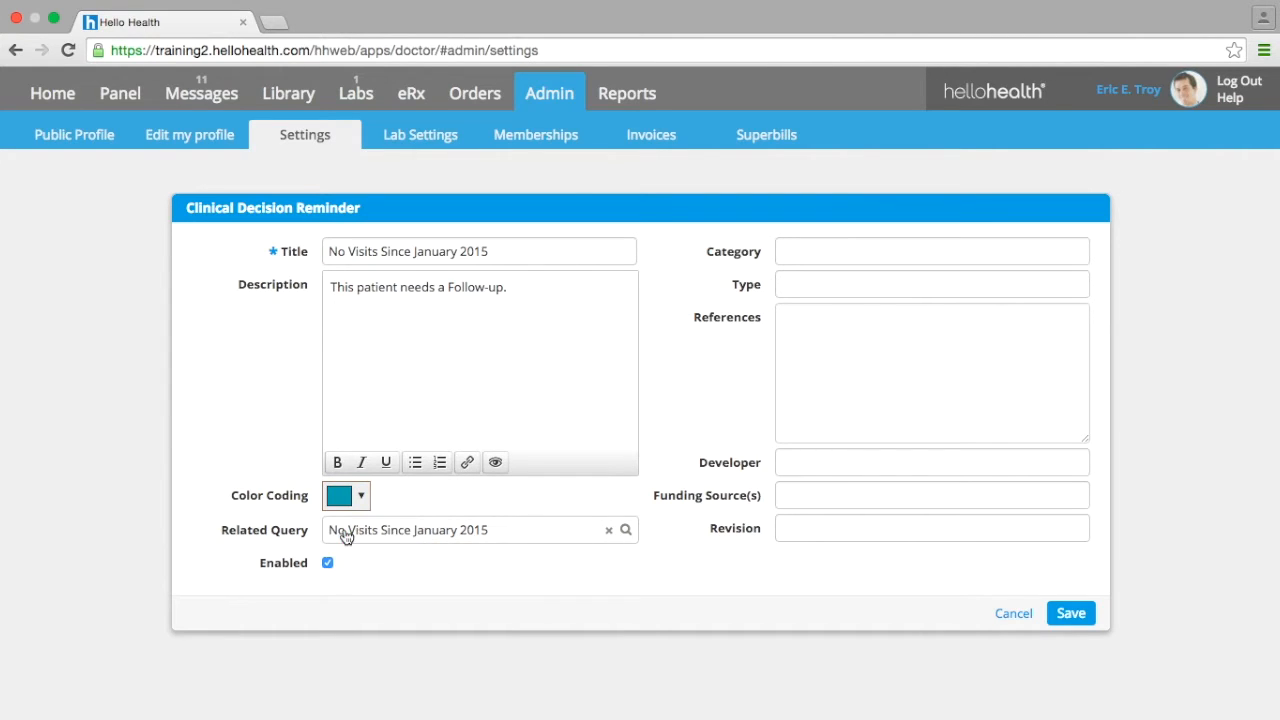
{"action": "left_click", "coordinate": [1071, 614]}
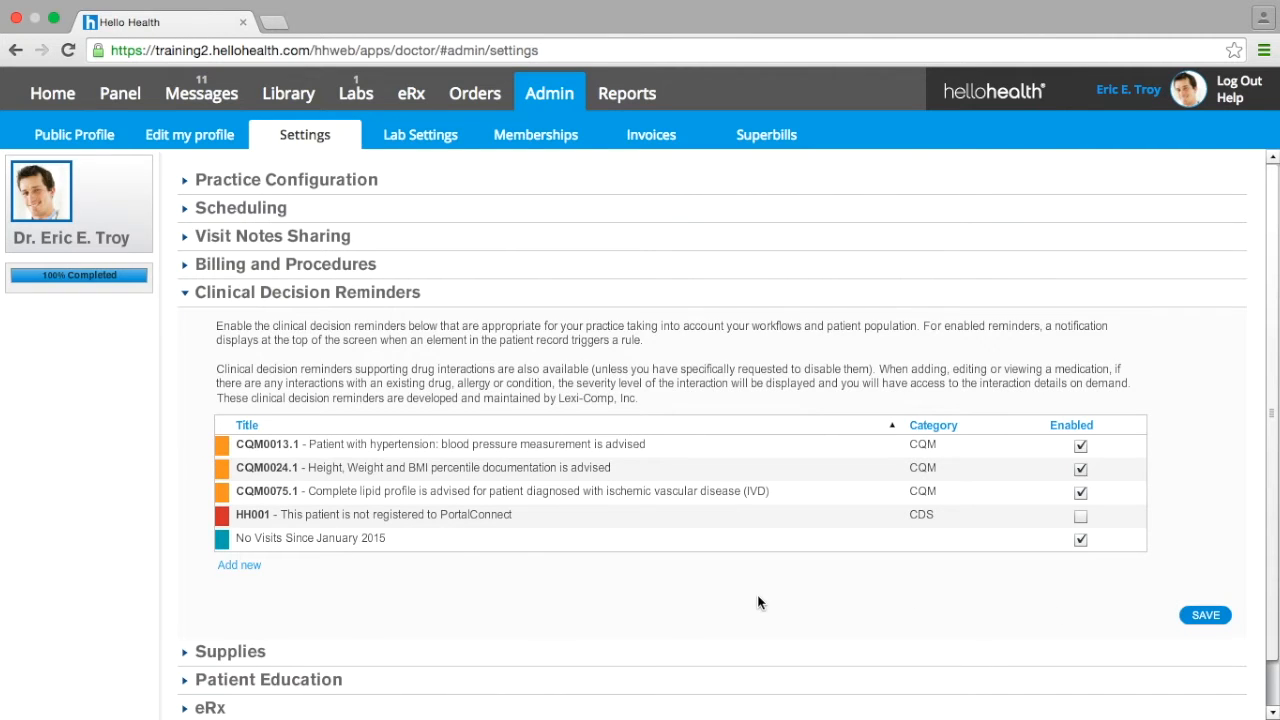
- Find the first listed patient by name instead of the query, open the chart, and view the No Visits Since January 2015 reminder's details and options
{"action": "left_click", "coordinate": [121, 104]}
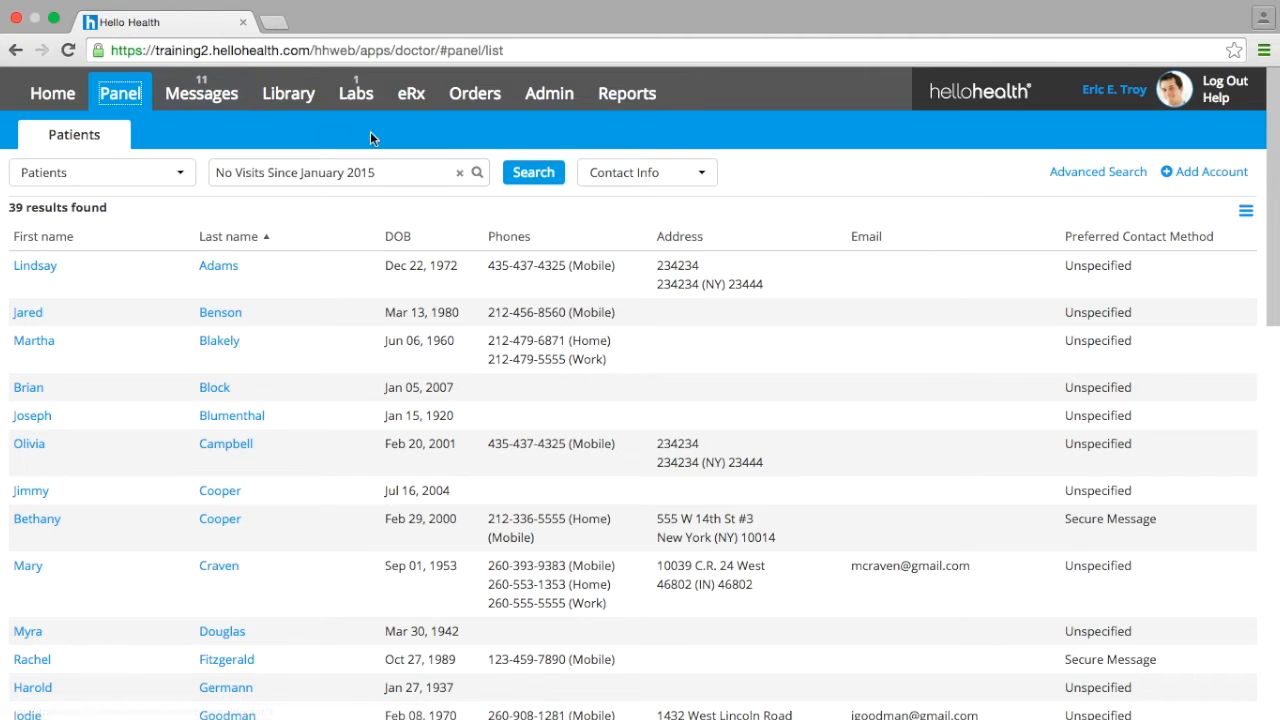
{"action": "left_click", "coordinate": [460, 172]}
{"action": "left_click", "coordinate": [393, 172]}
{"action": "type", "text": "Lind"}
{"action": "left_click", "coordinate": [347, 231]}
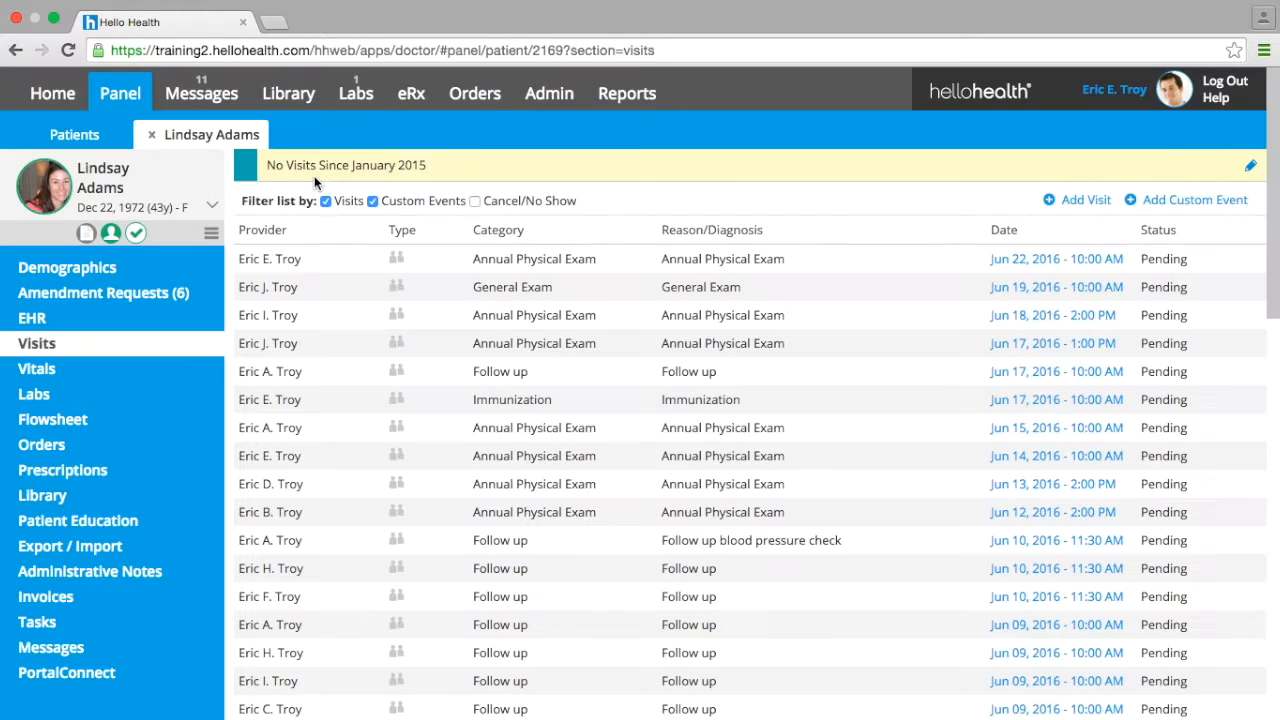
{"action": "left_click", "coordinate": [428, 173]}
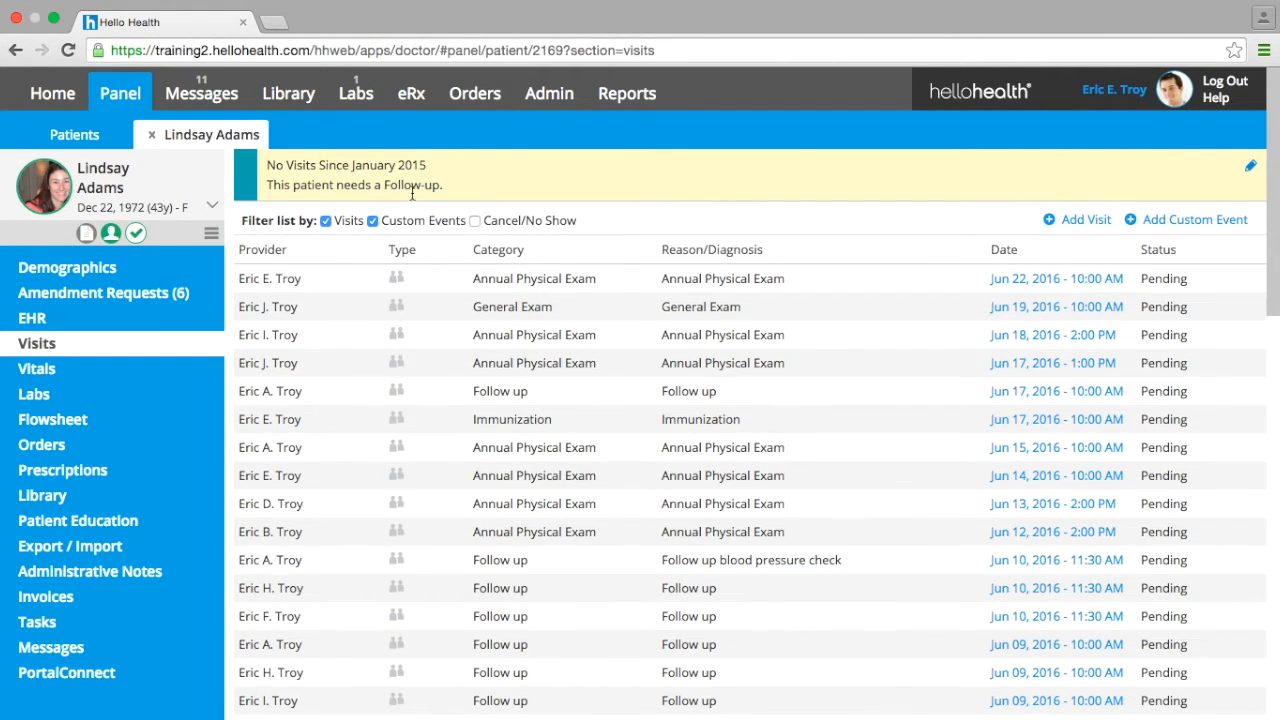
{"action": "left_click", "coordinate": [1249, 167]}
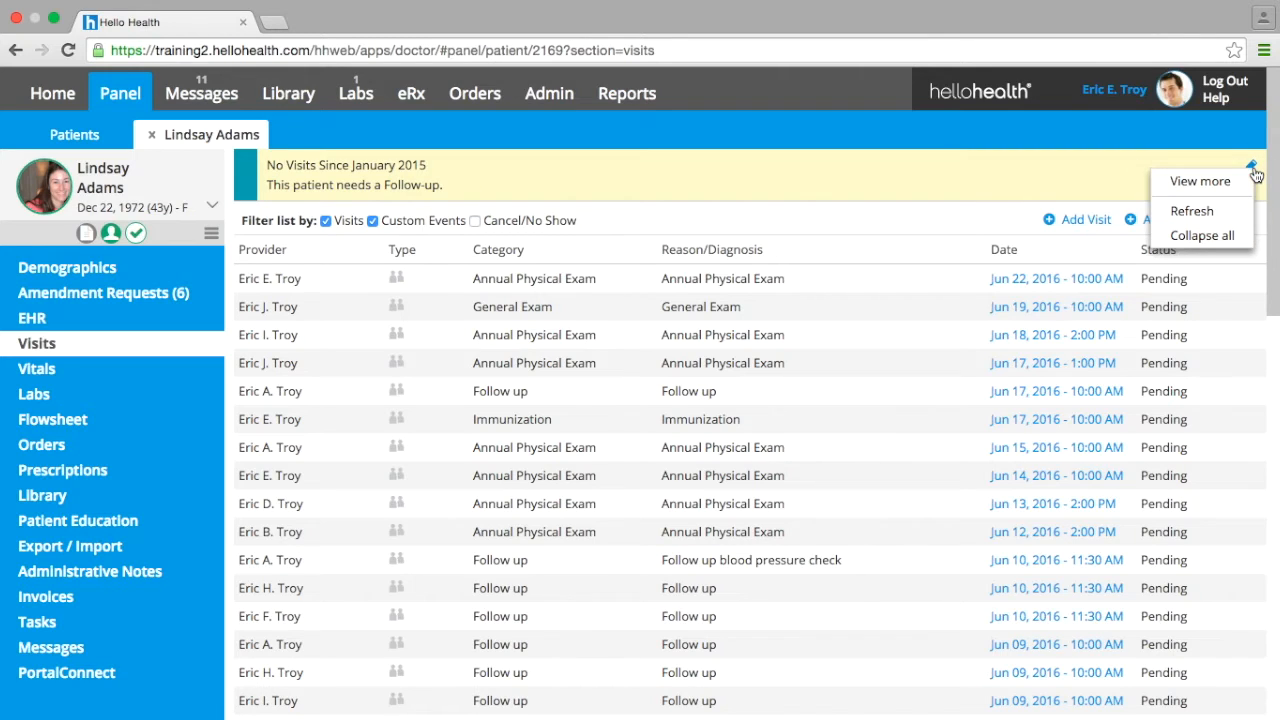
- Return to the Clinical Decision Reminders in the admin settings and open the No Visits Since January 2015 reminder for viewing or editing
{"action": "left_click", "coordinate": [549, 93]}
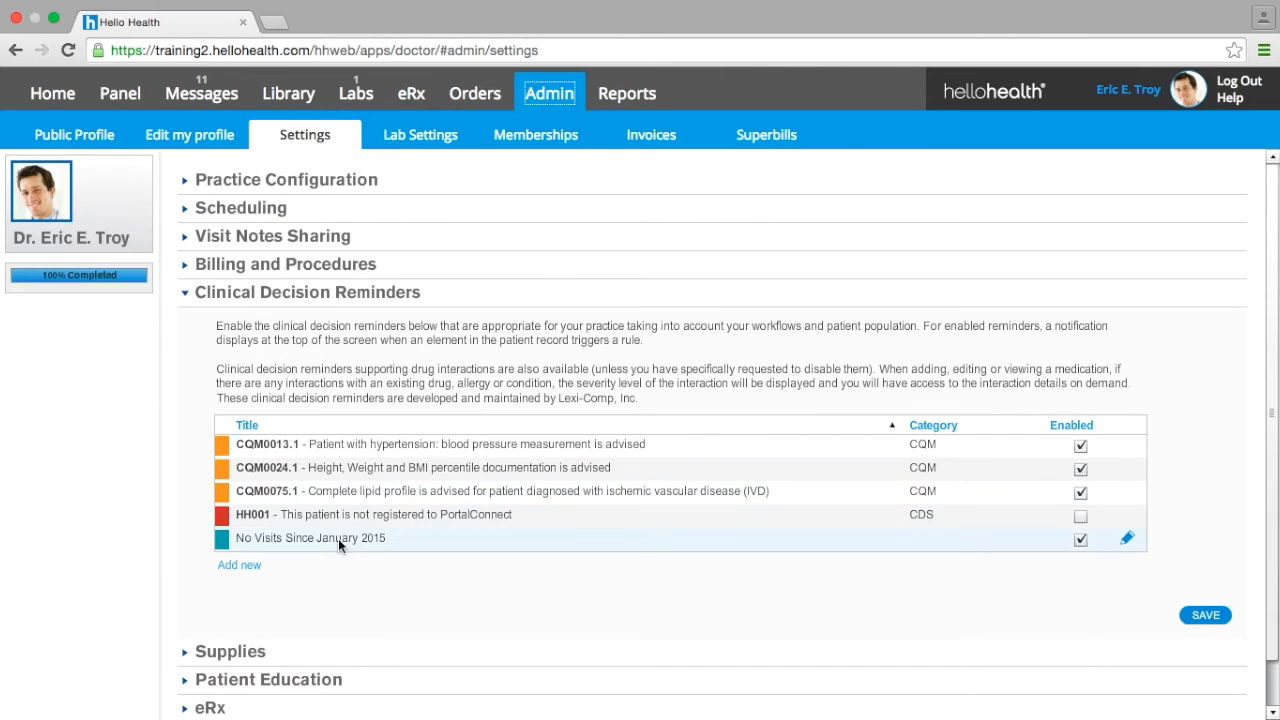
{"action": "left_click", "coordinate": [1128, 540]}
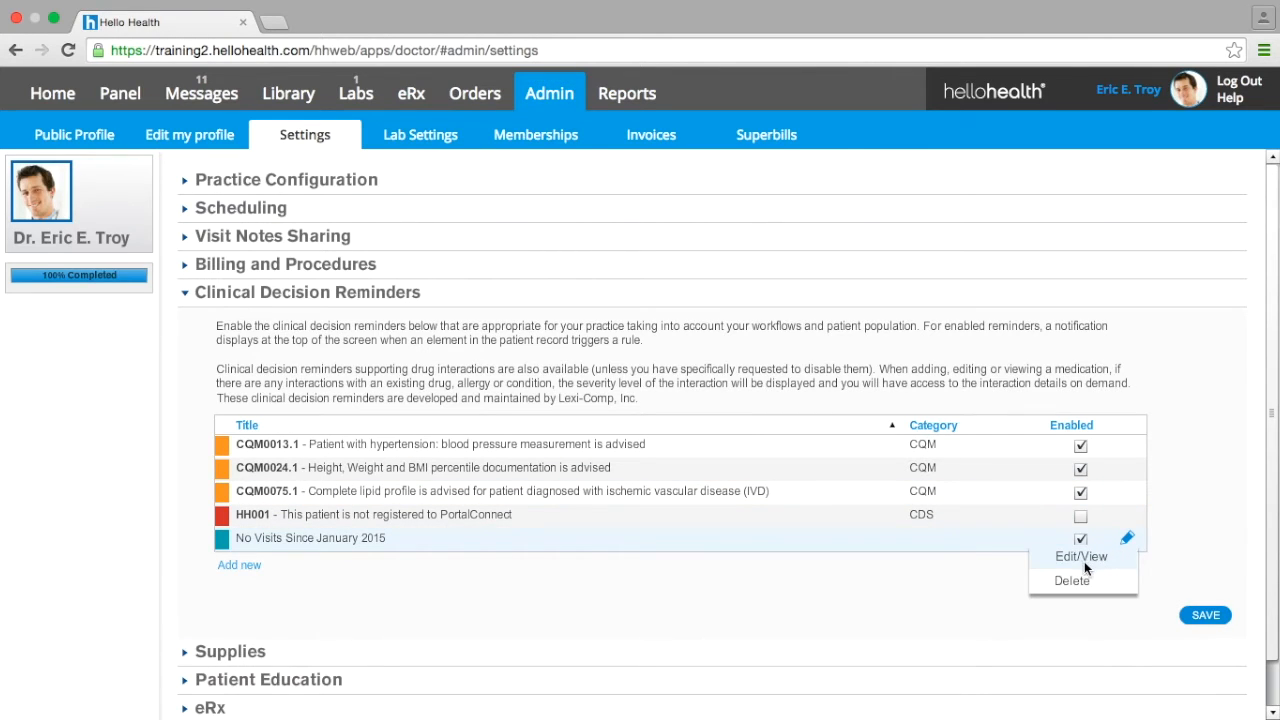
{"action": "left_click", "coordinate": [1112, 558]}
{"action": "left_click", "coordinate": [1131, 541]}
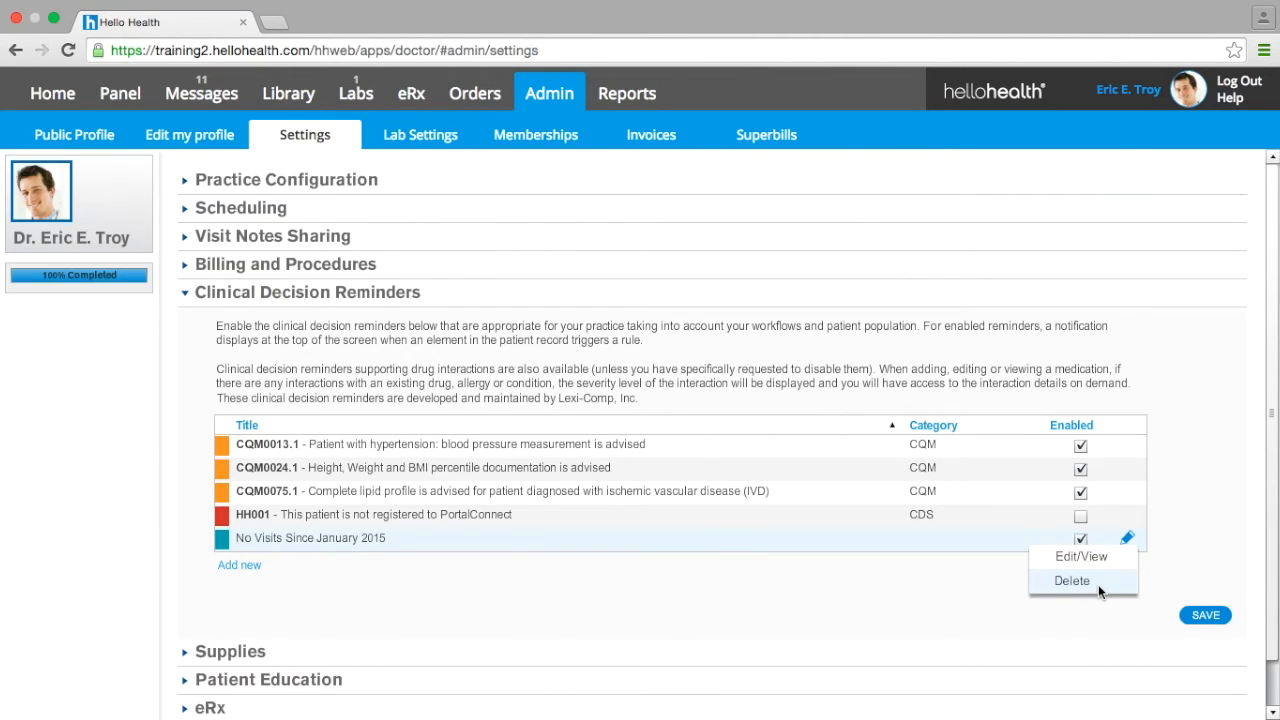
{"action": "left_click", "coordinate": [945, 591]}
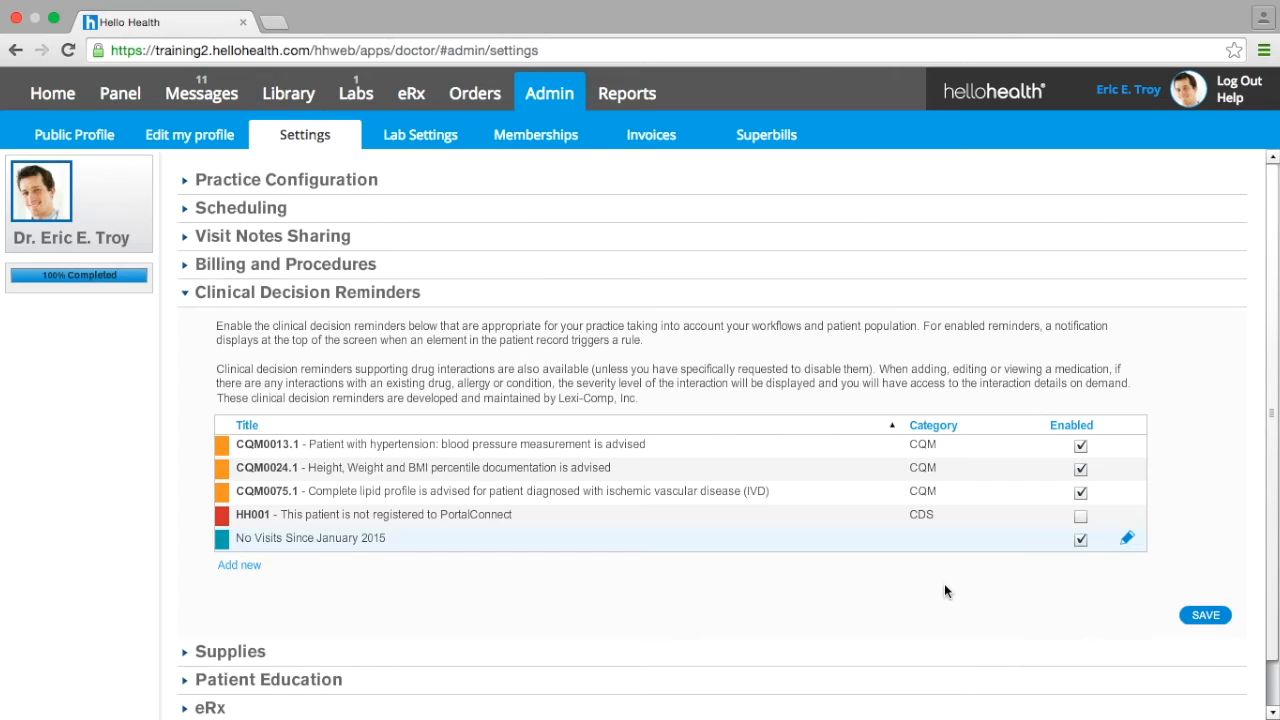
{"action": "left_click", "coordinate": [1127, 539]}
{"action": "left_click", "coordinate": [1082, 556]}
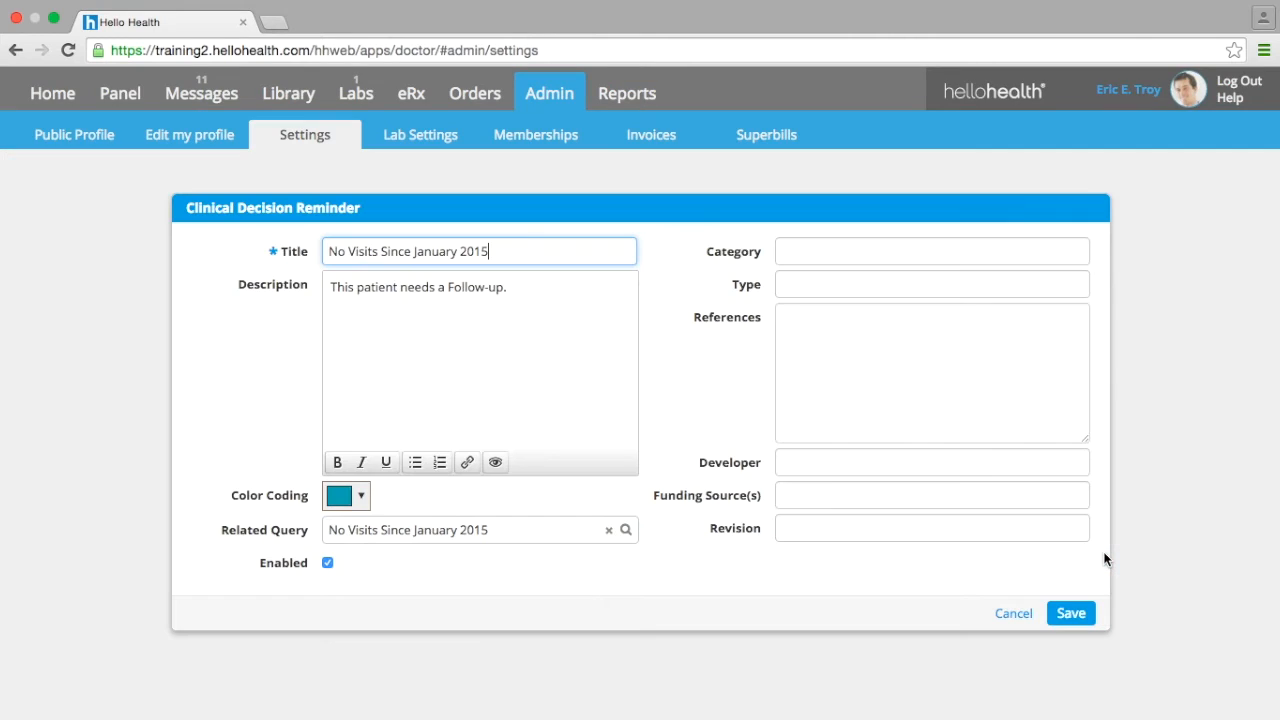